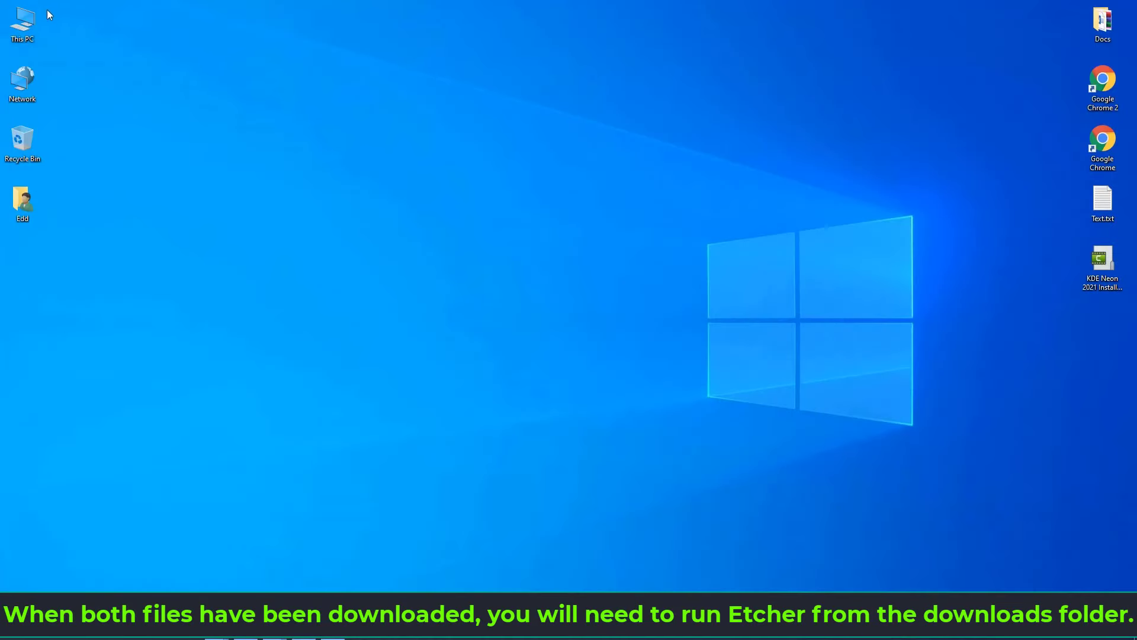
# Launch balenaEtcher-Portable-1.5.121.exe from the Downloads folder under This PC
pyautogui.doubleClick(24, 22)
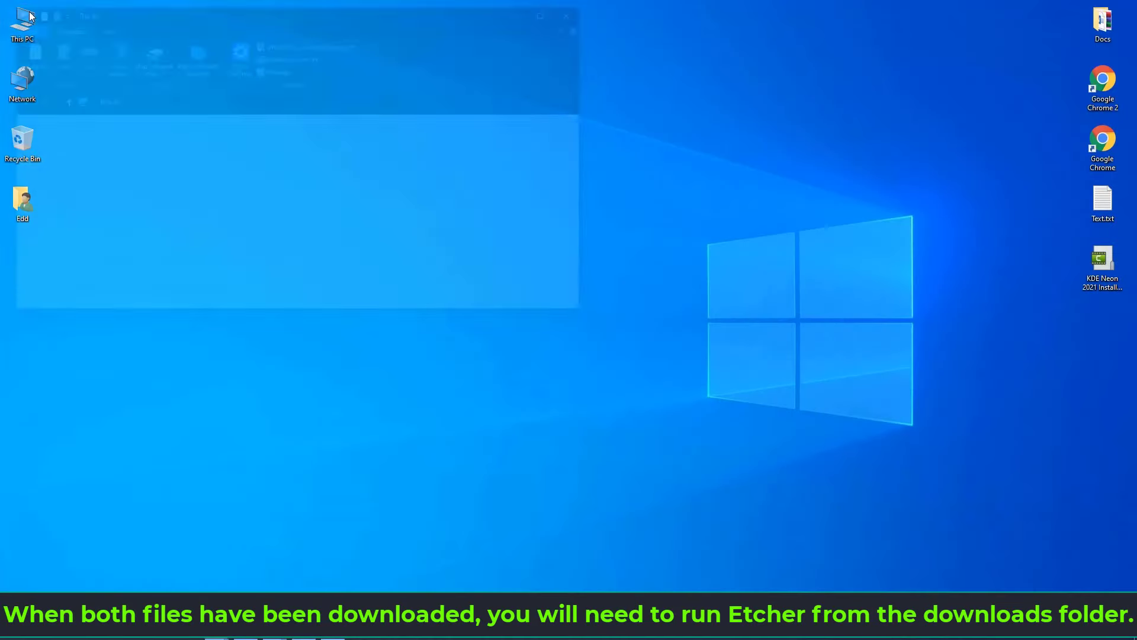
pyautogui.doubleClick(438, 151)
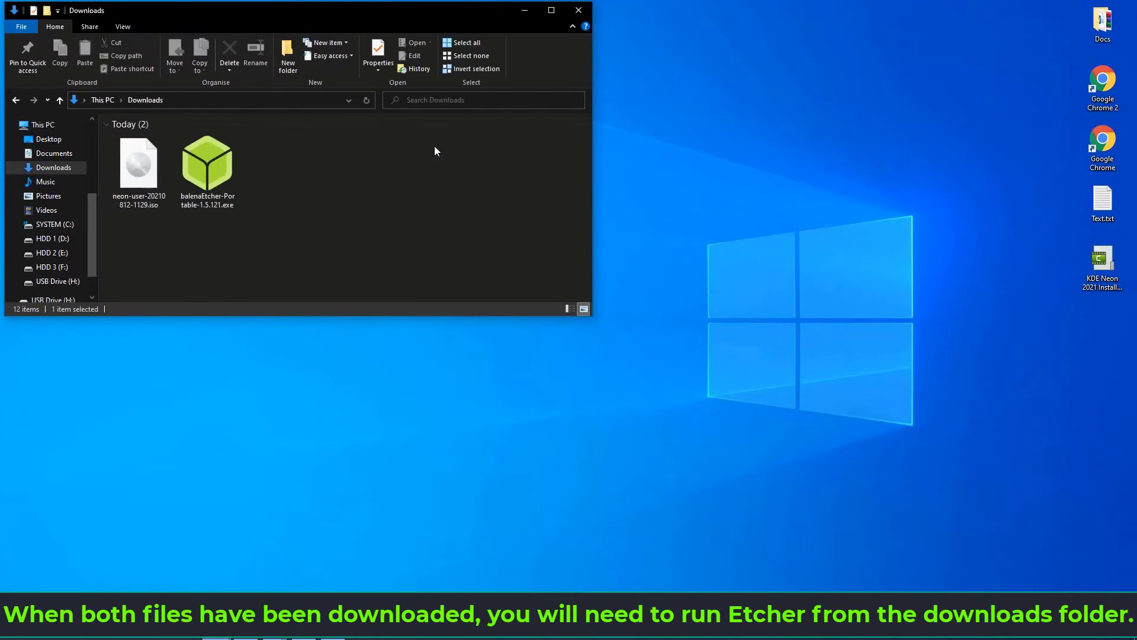
pyautogui.click(216, 167)
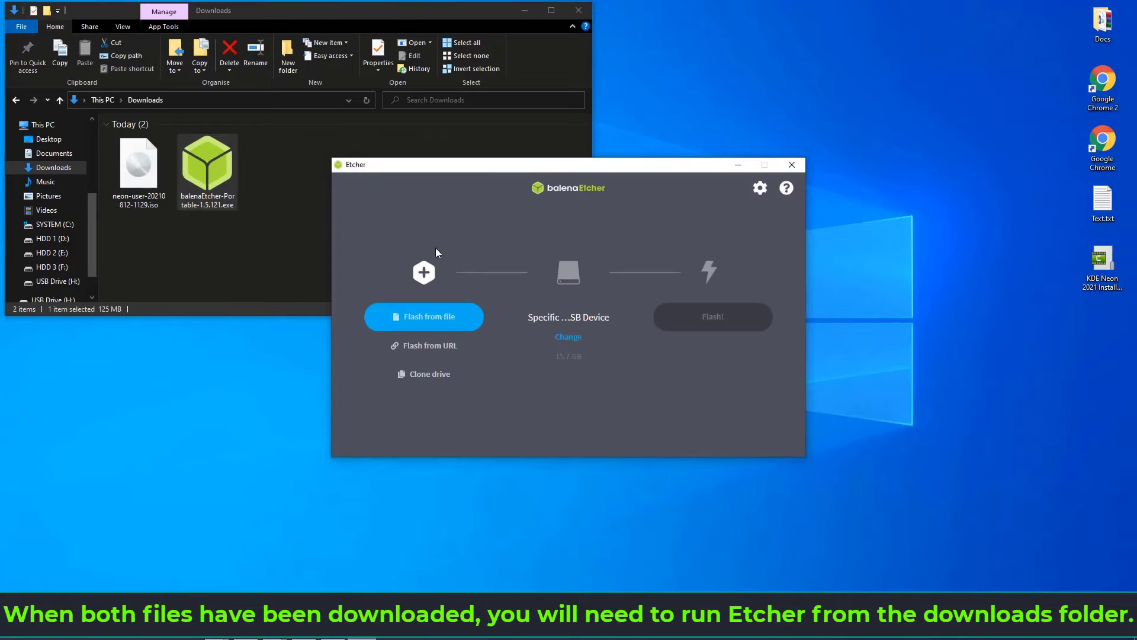
# Load neon-user-20210812-1129.iso from Downloads as the image to flash
pyautogui.click(415, 320)
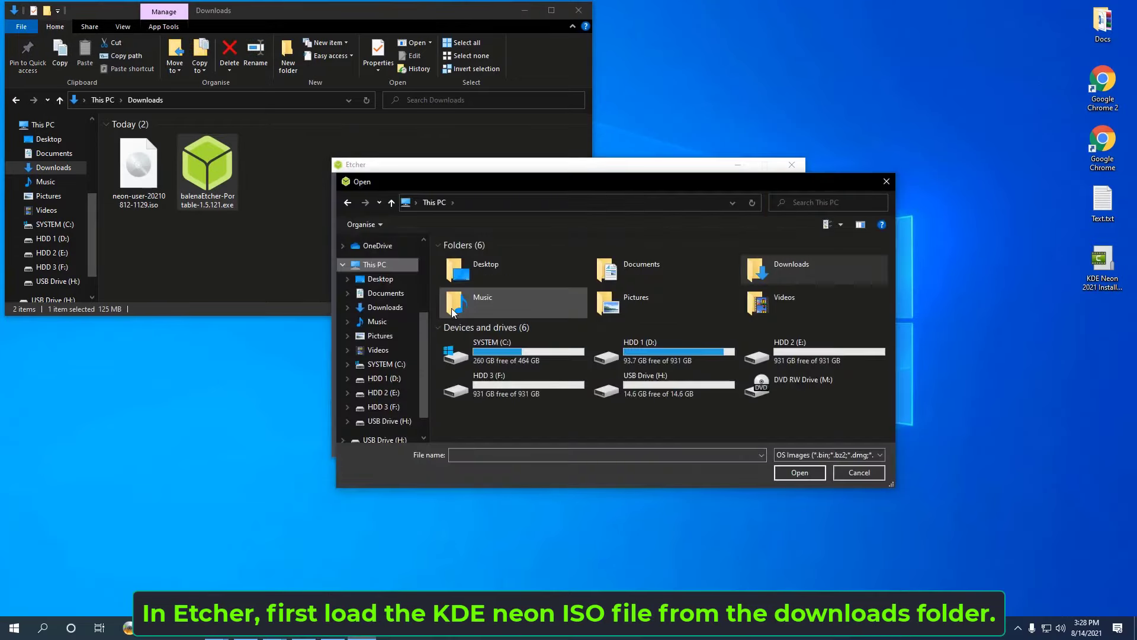
pyautogui.doubleClick(765, 275)
pyautogui.click(442, 303)
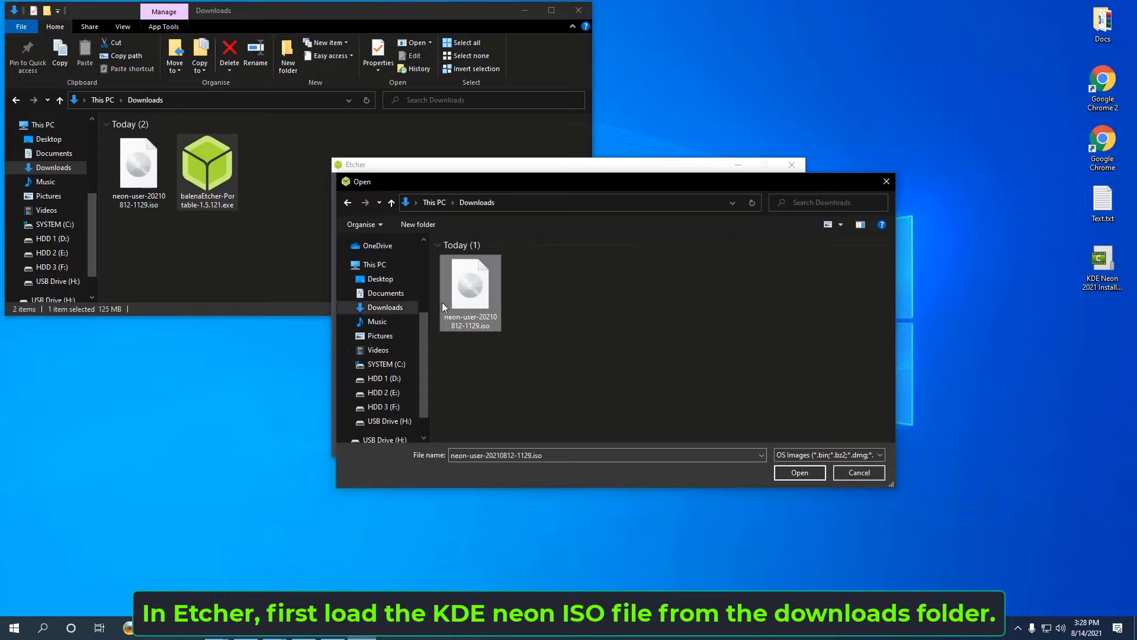
pyautogui.click(781, 468)
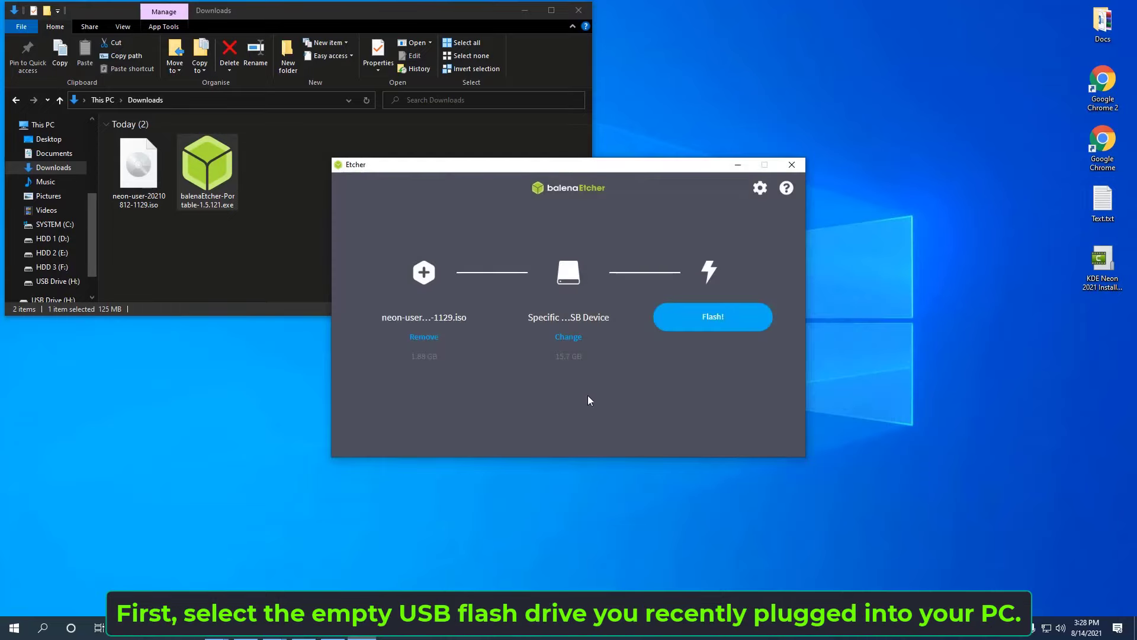
# Target the 15.7 GB USB drive, flash the image, and close Etcher when finished
pyautogui.click(568, 337)
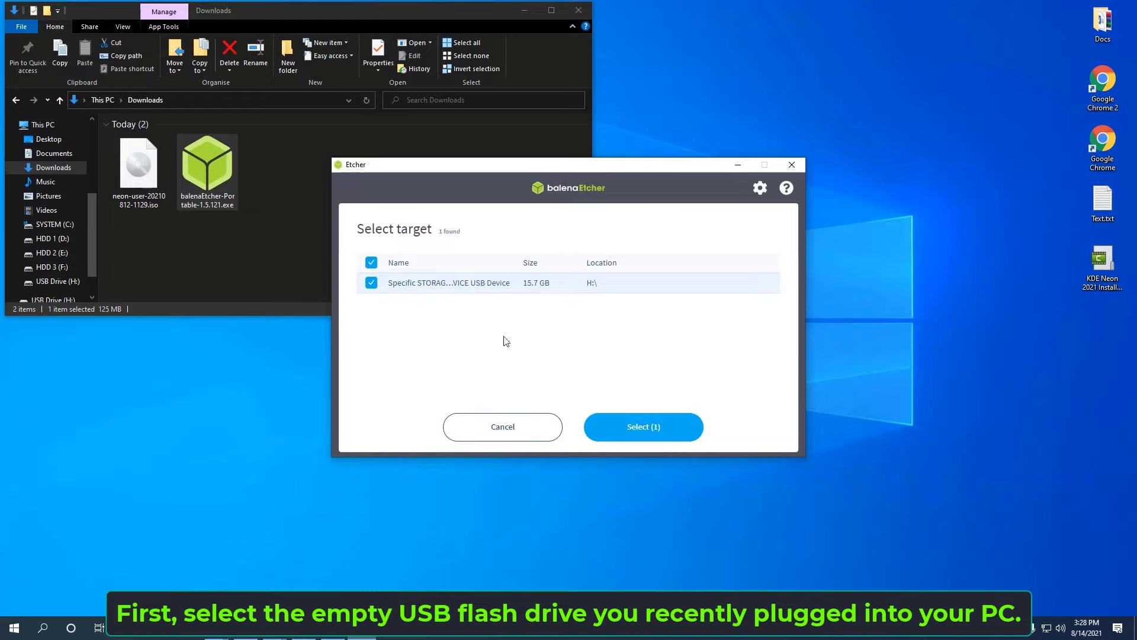
pyautogui.click(629, 426)
pyautogui.click(667, 318)
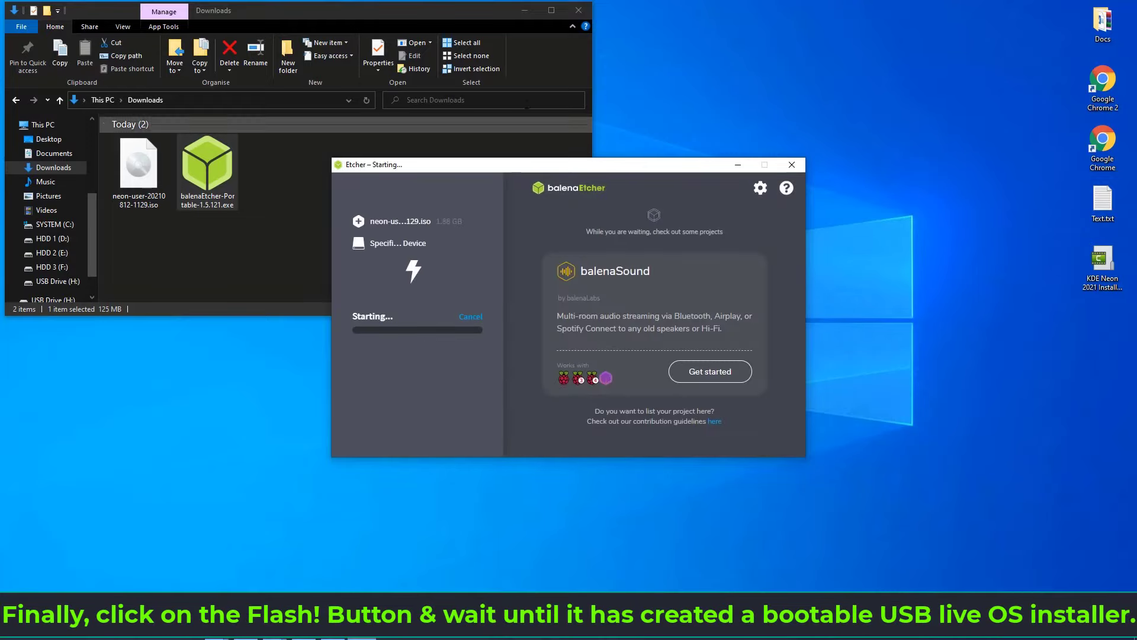
pyautogui.click(579, 11)
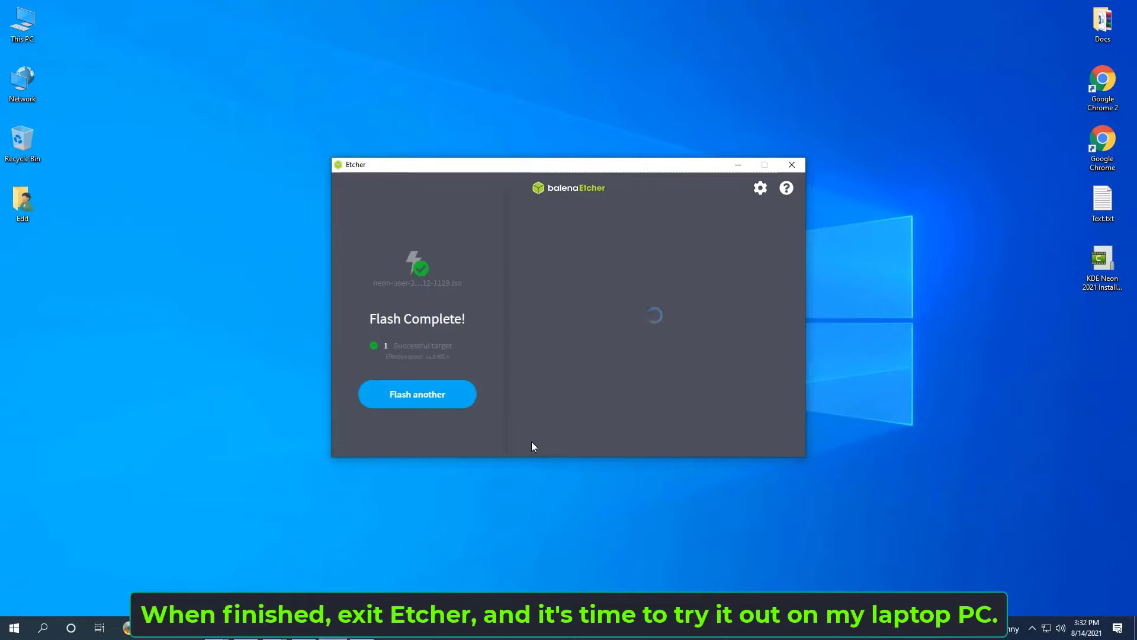
pyautogui.click(791, 165)
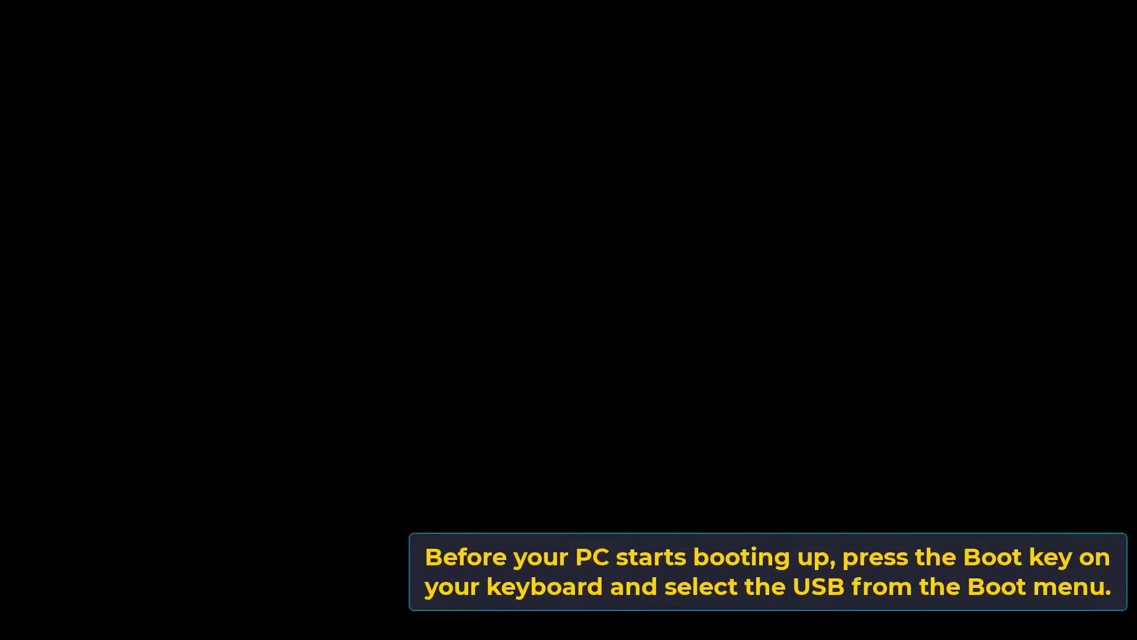
# Boot from the USB HDD entry, then start the default KDE neon GRUB entry
pyautogui.press('Down')
pyautogui.press('Down')
pyautogui.press('Down')
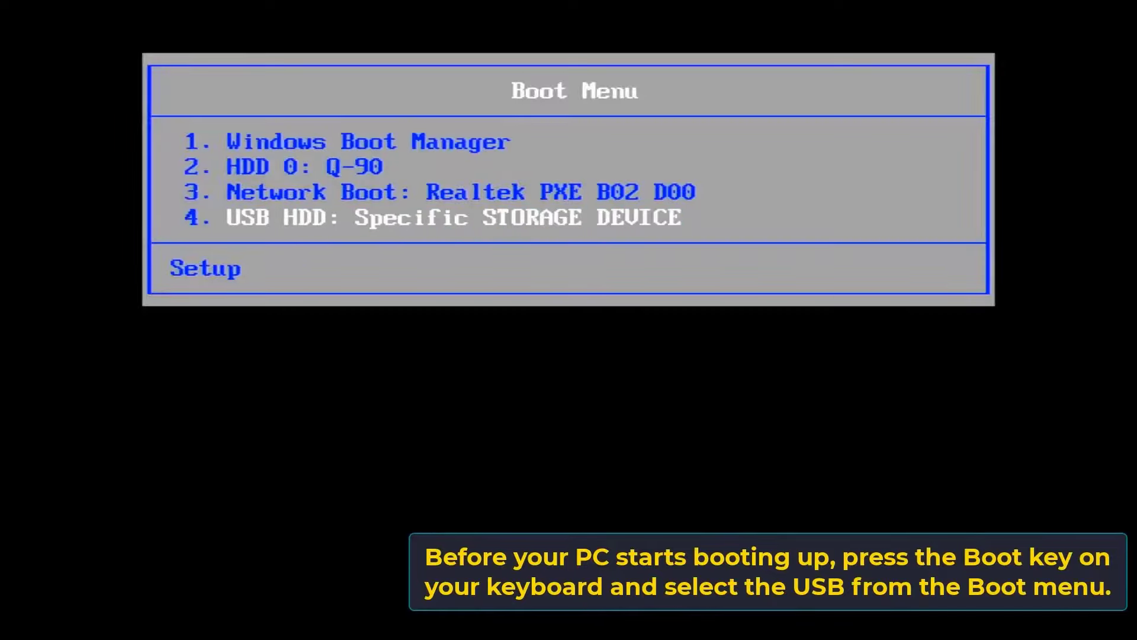
pyautogui.press('Return')
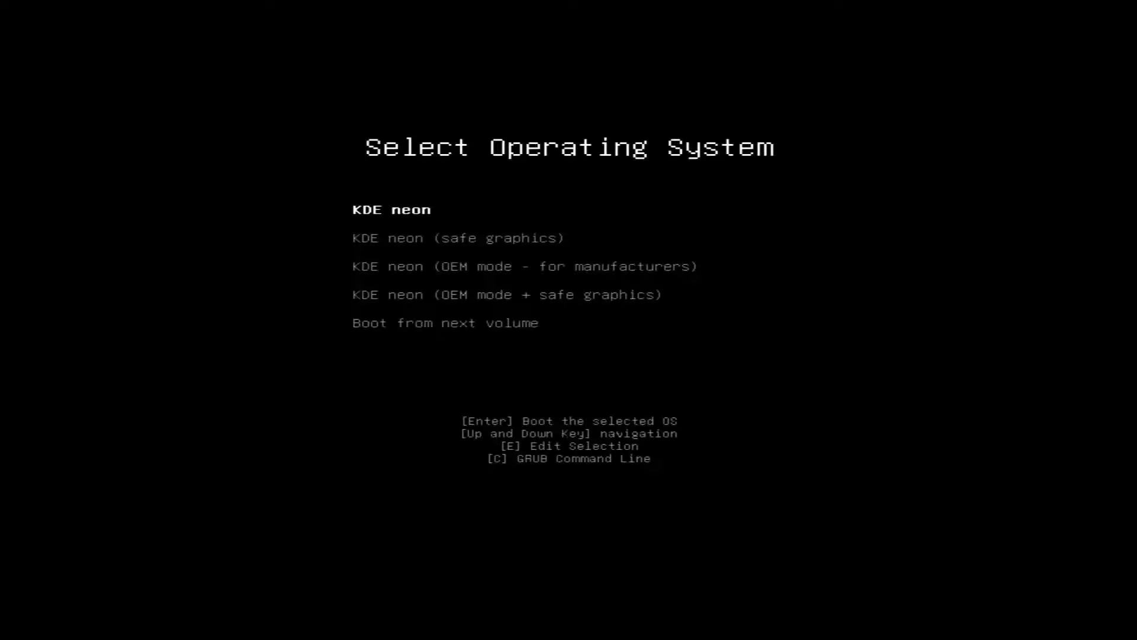
pyautogui.press('Return')
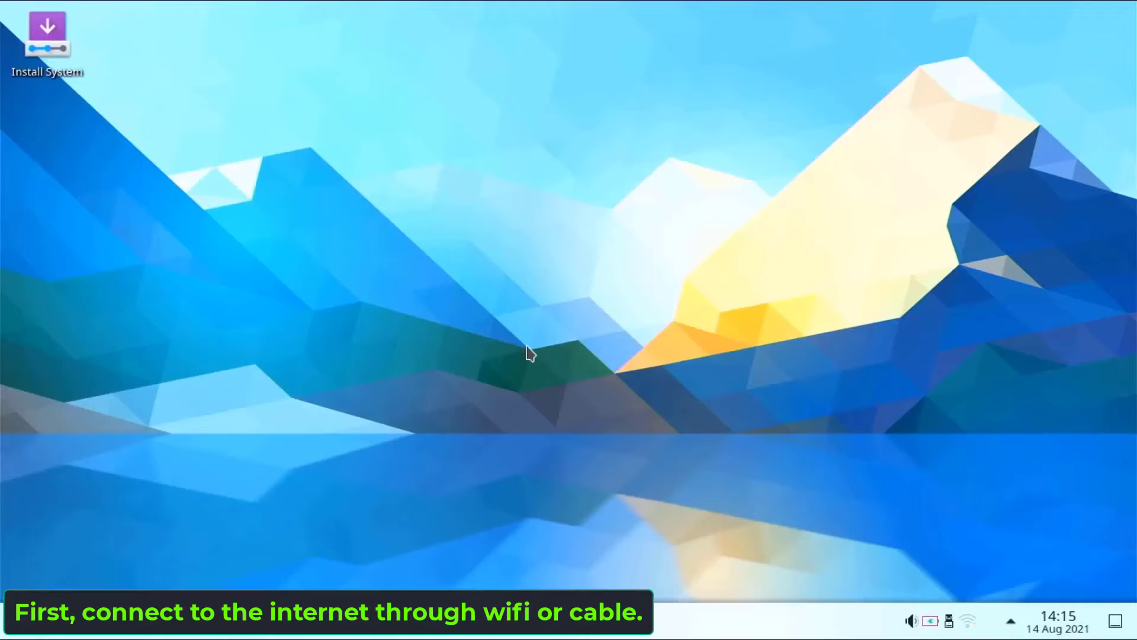
# Join the PC2GO Wi-Fi network with its password, then launch Install System
pyautogui.click(969, 618)
pyautogui.click(1034, 322)
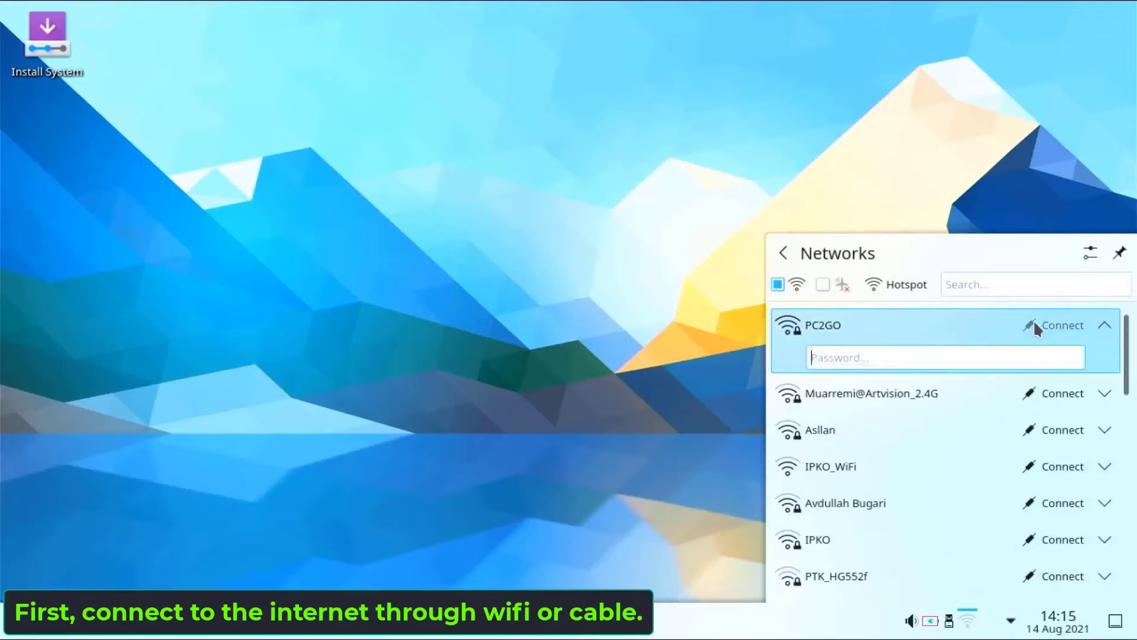
pyautogui.write('••••')
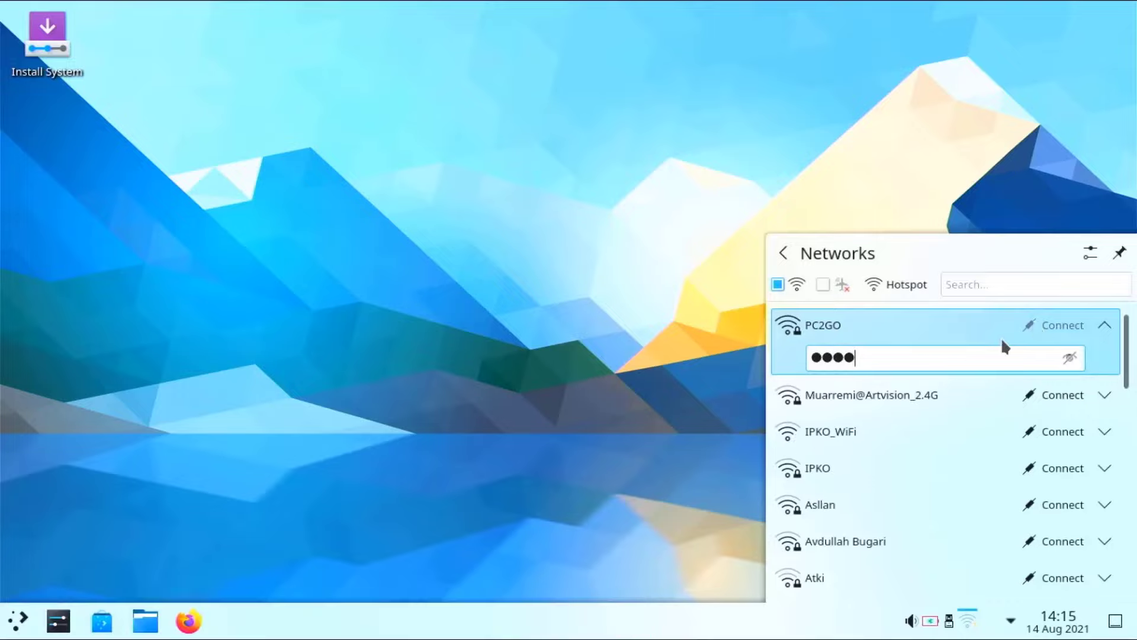
pyautogui.write('••••')
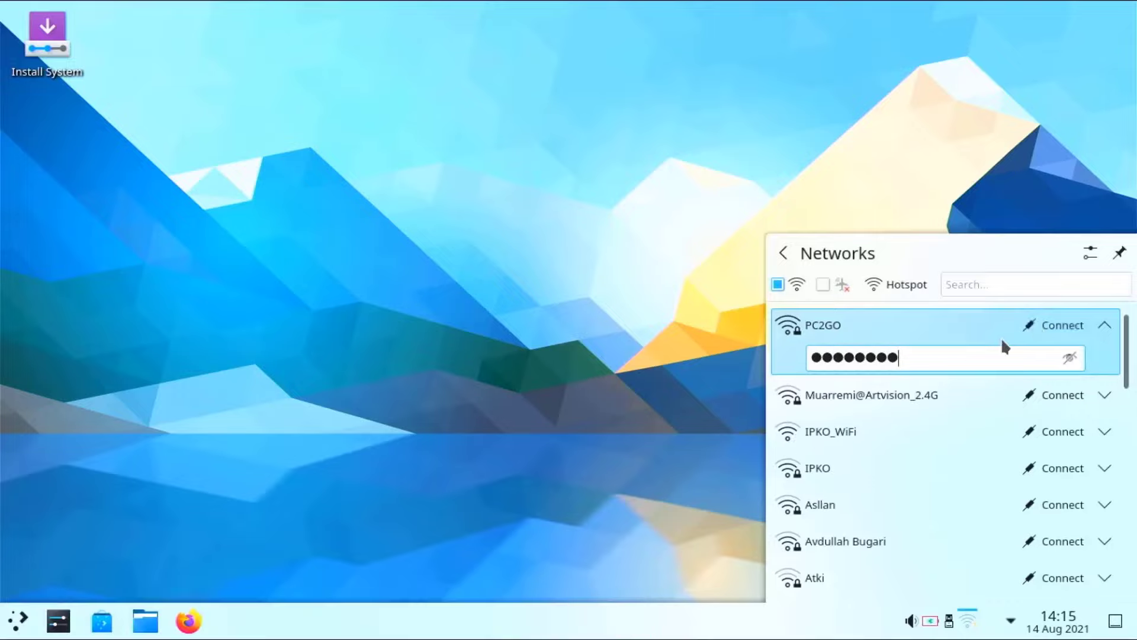
pyautogui.click(1051, 326)
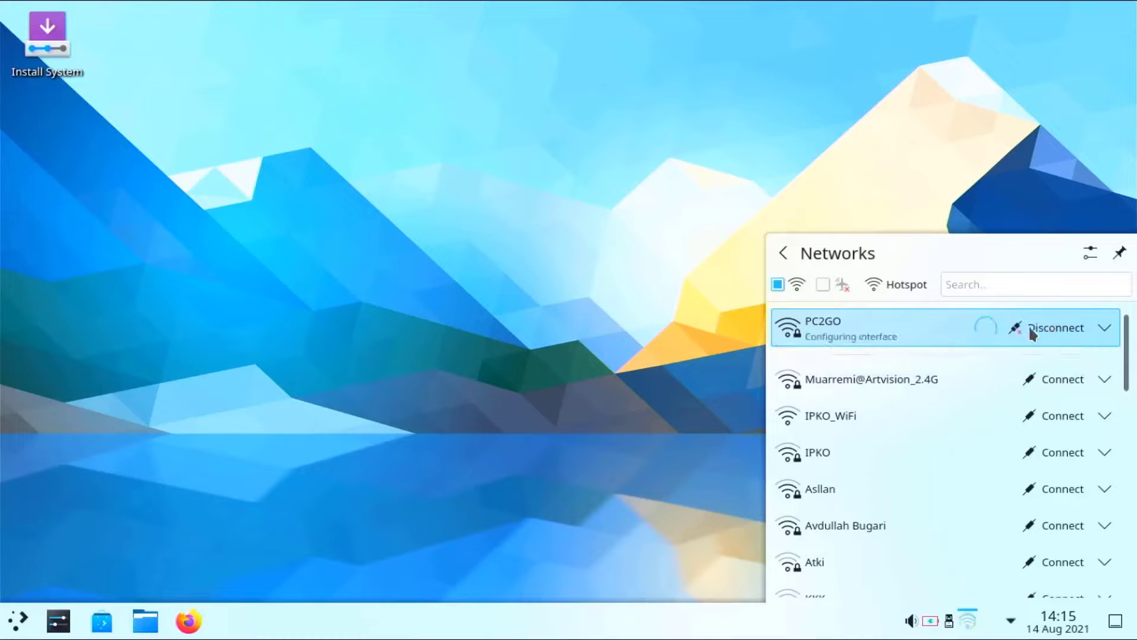
pyautogui.click(482, 348)
pyautogui.click(82, 62)
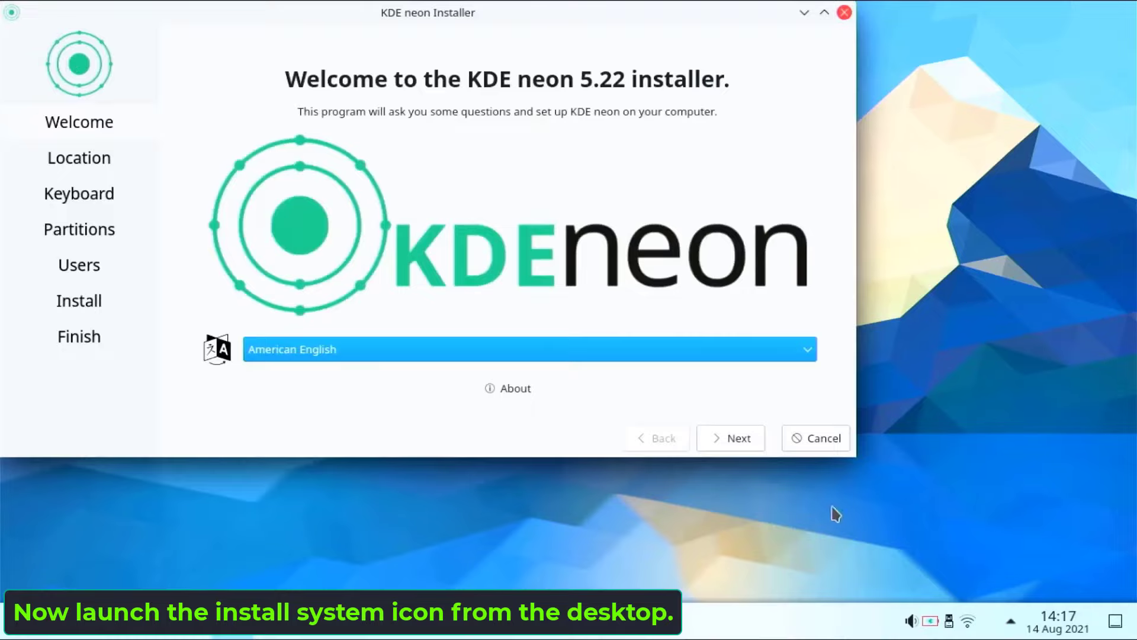
# Pick Chicago as the timezone and Erase disk as the partitioning option
pyautogui.click(745, 452)
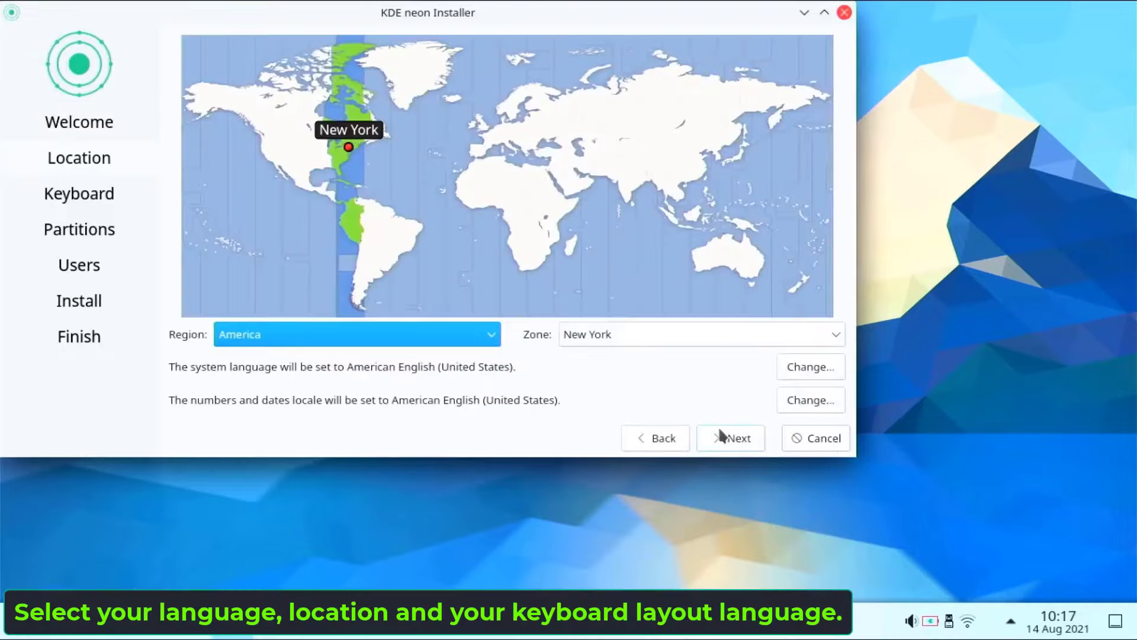
pyautogui.click(321, 147)
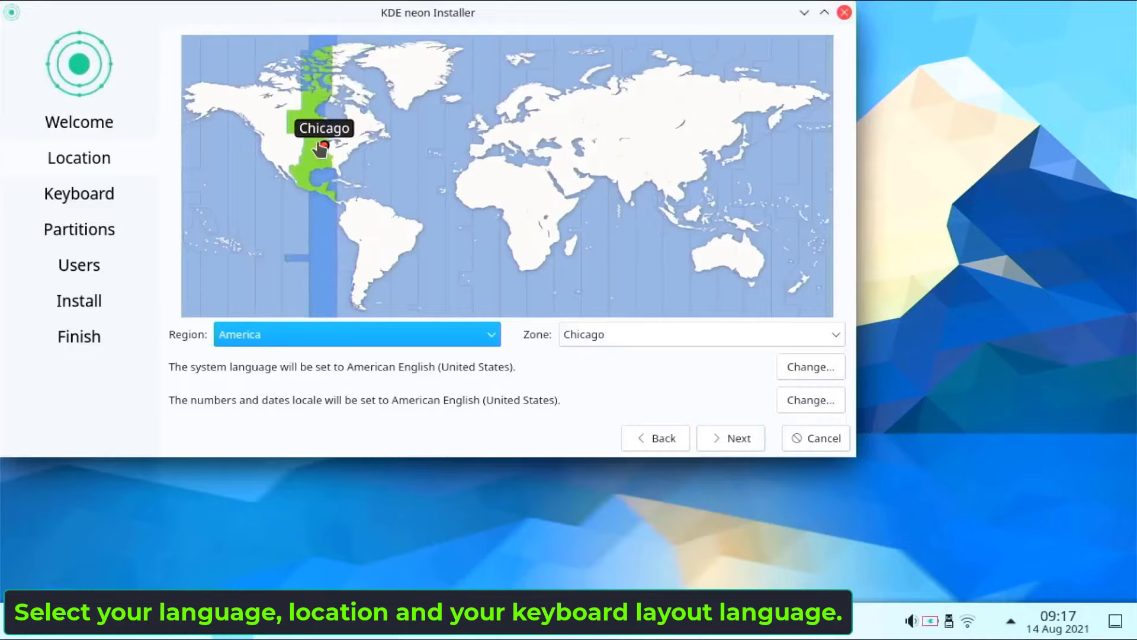
pyautogui.click(711, 435)
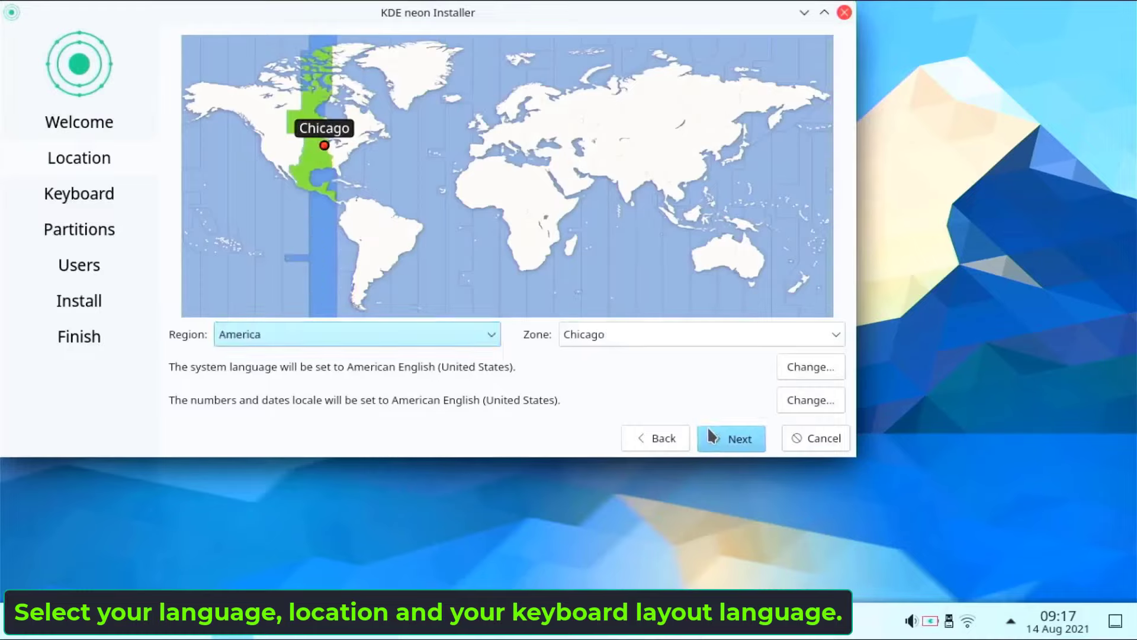
pyautogui.click(711, 438)
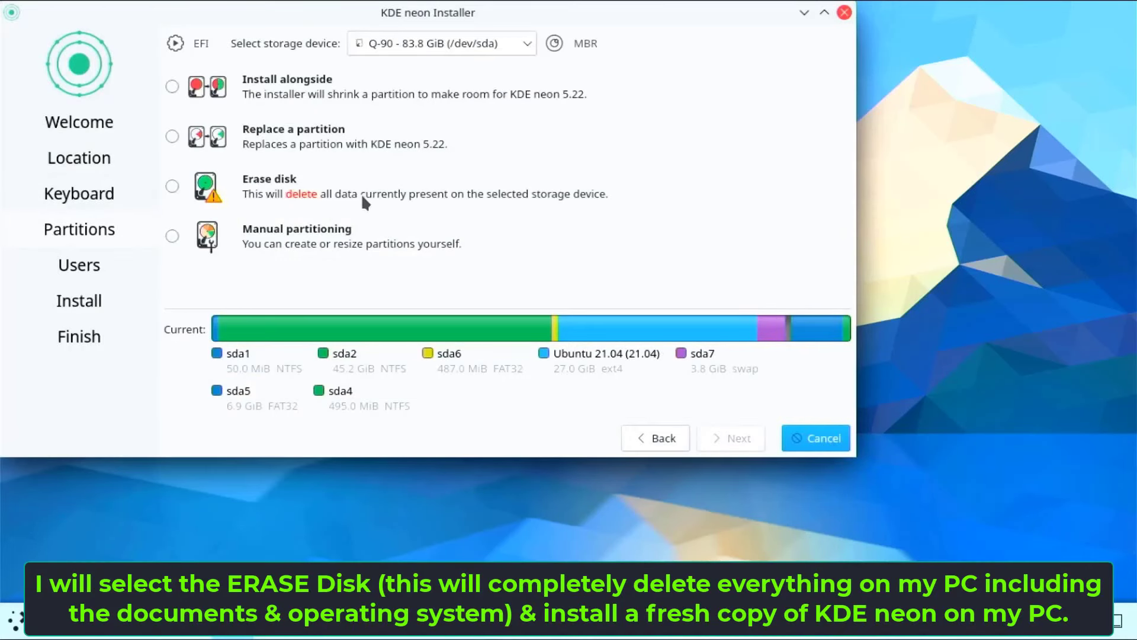
pyautogui.click(170, 185)
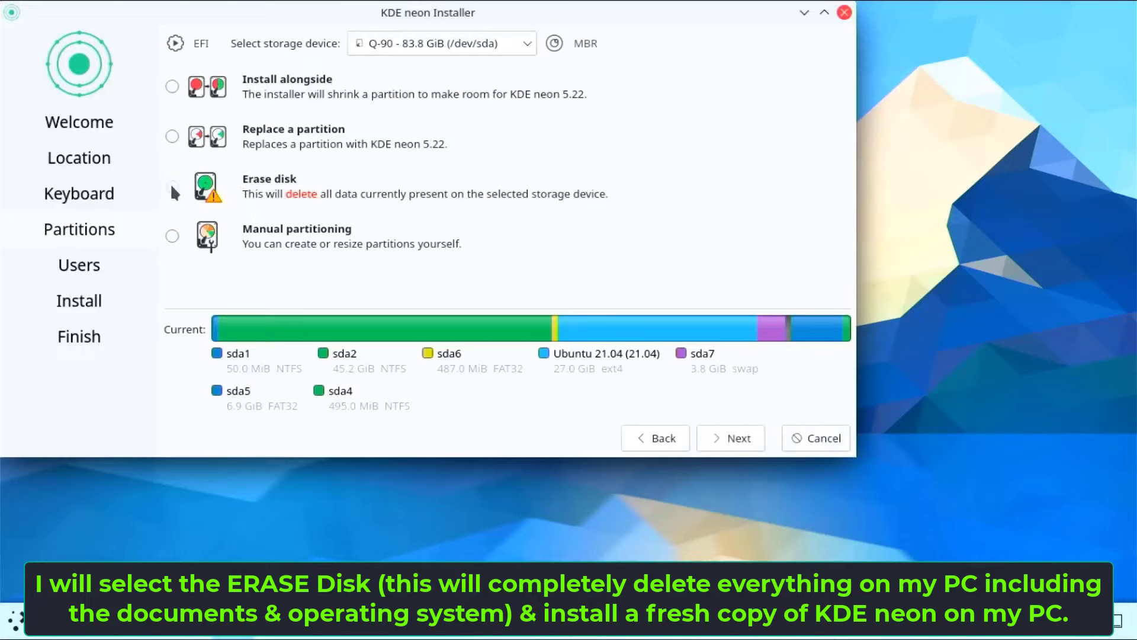
pyautogui.scroll(-1, 355, 189)
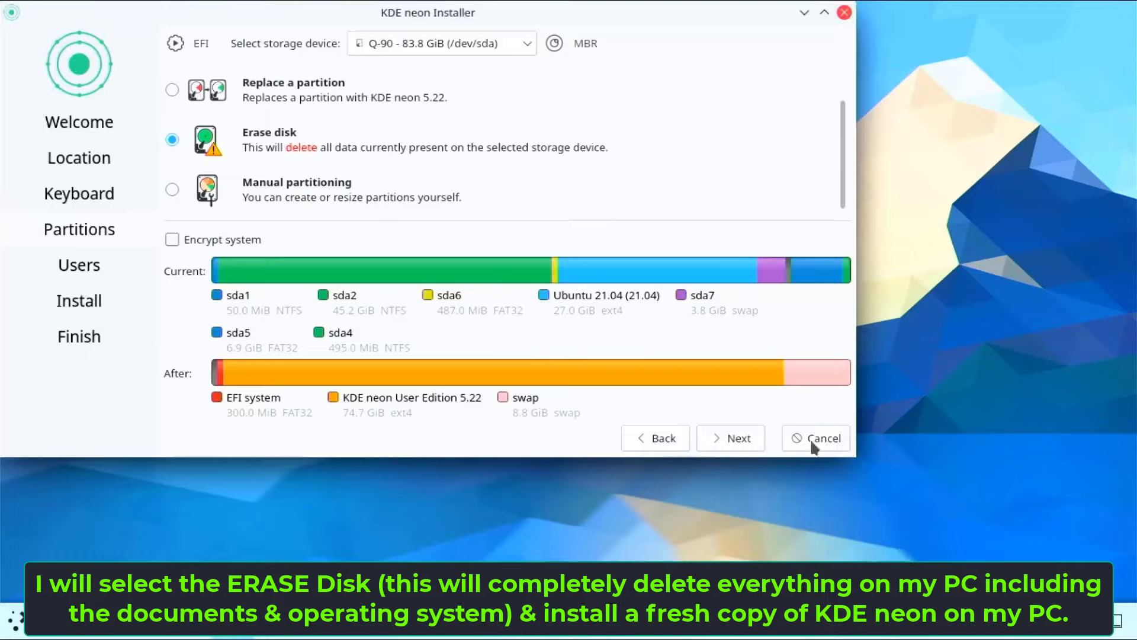
pyautogui.click(748, 443)
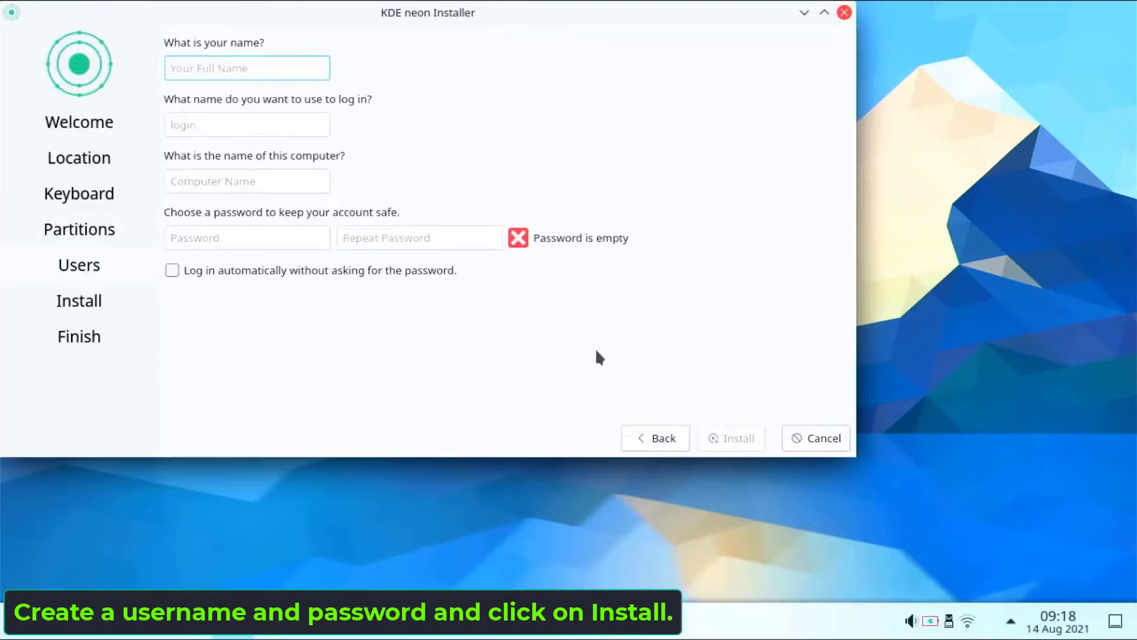
# Enter the account name and a confirmed password, enable automatic login, and start installing
pyautogui.write('edd')
pyautogui.click(217, 231)
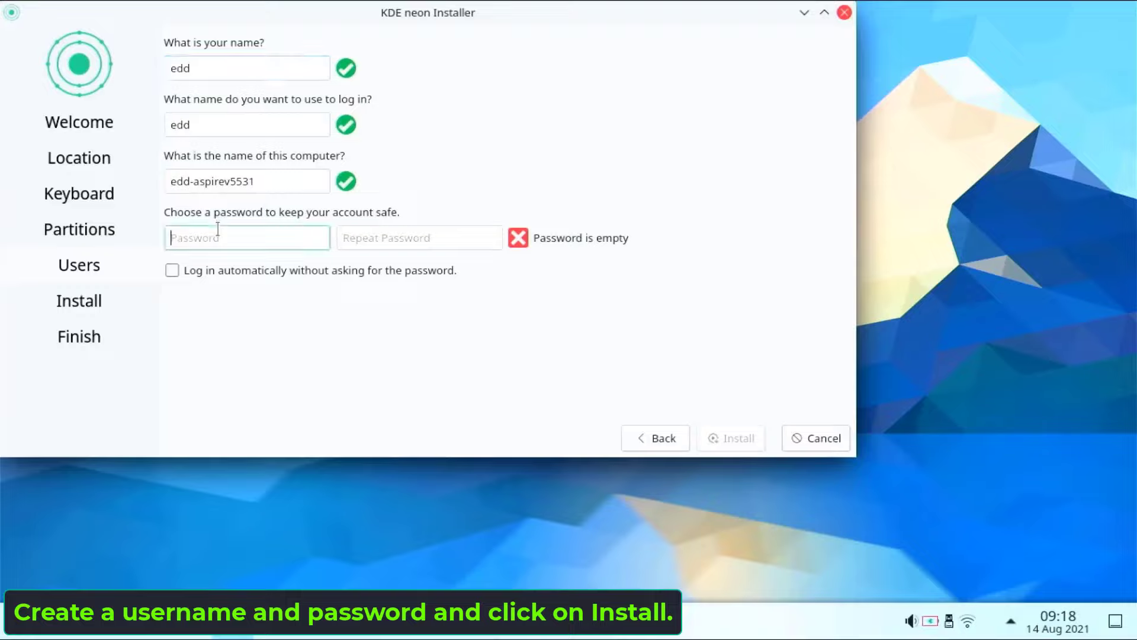
pyautogui.write('e')
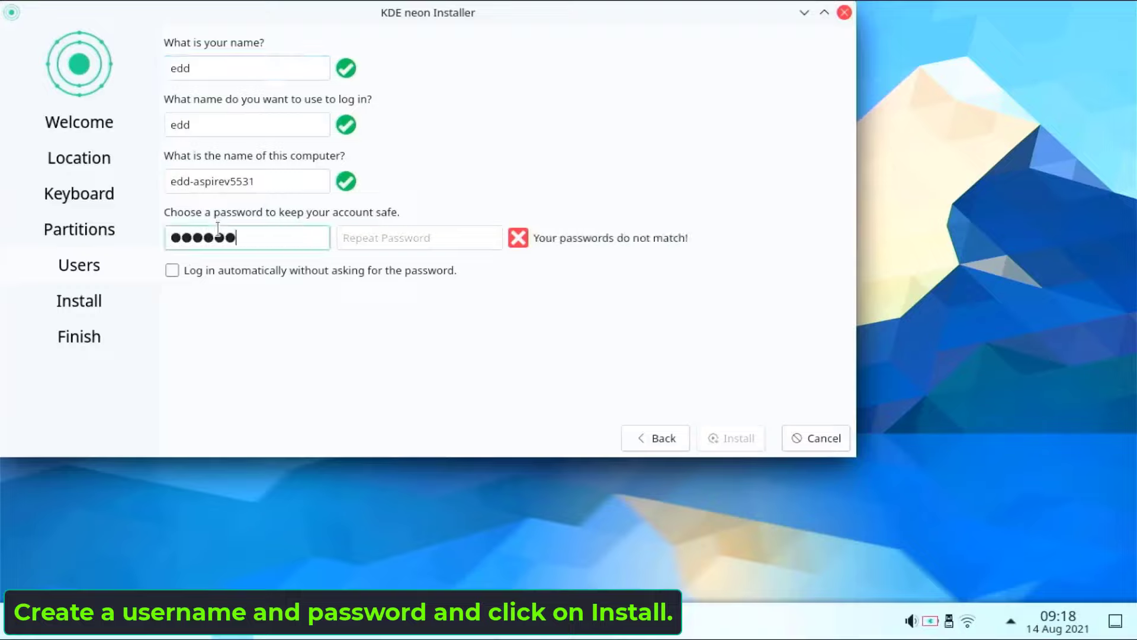
pyautogui.click(385, 230)
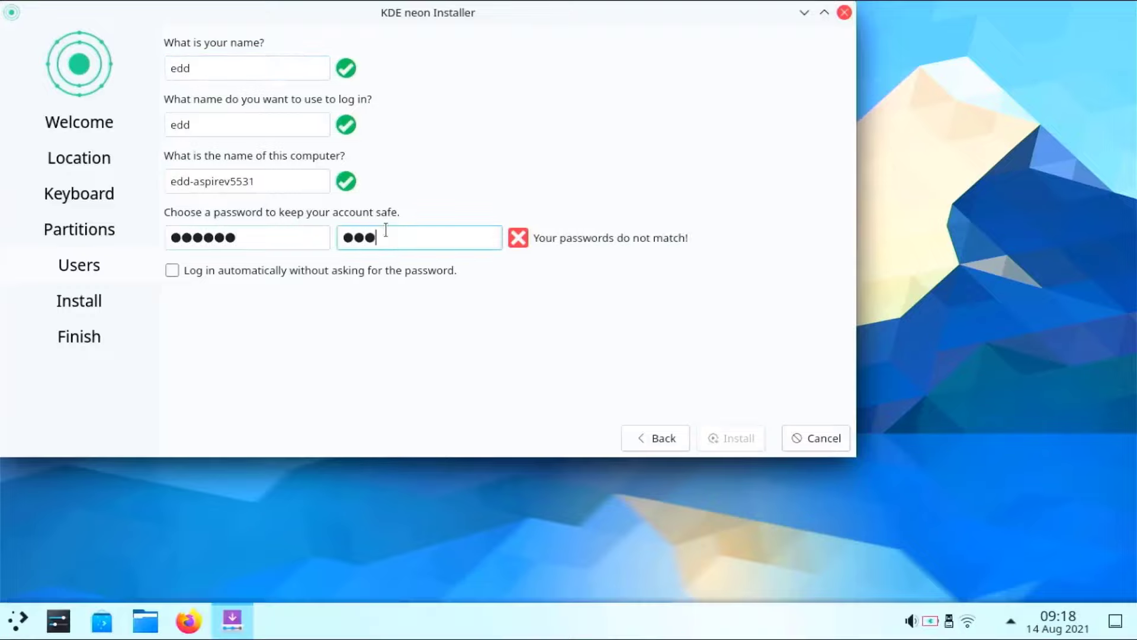
pyautogui.click(334, 269)
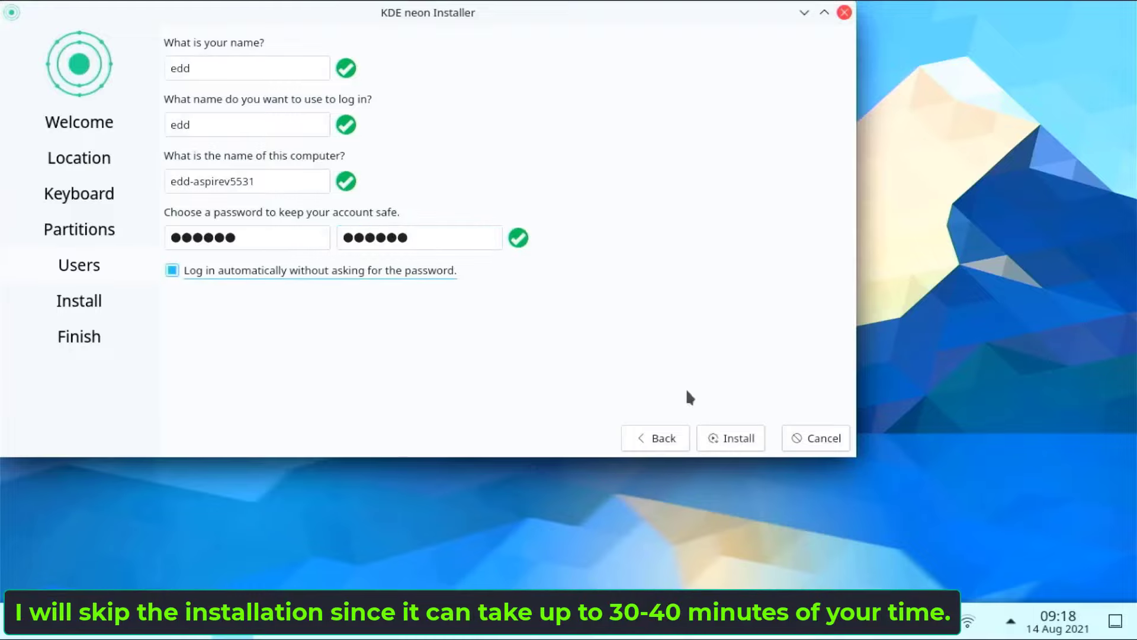
pyautogui.click(712, 431)
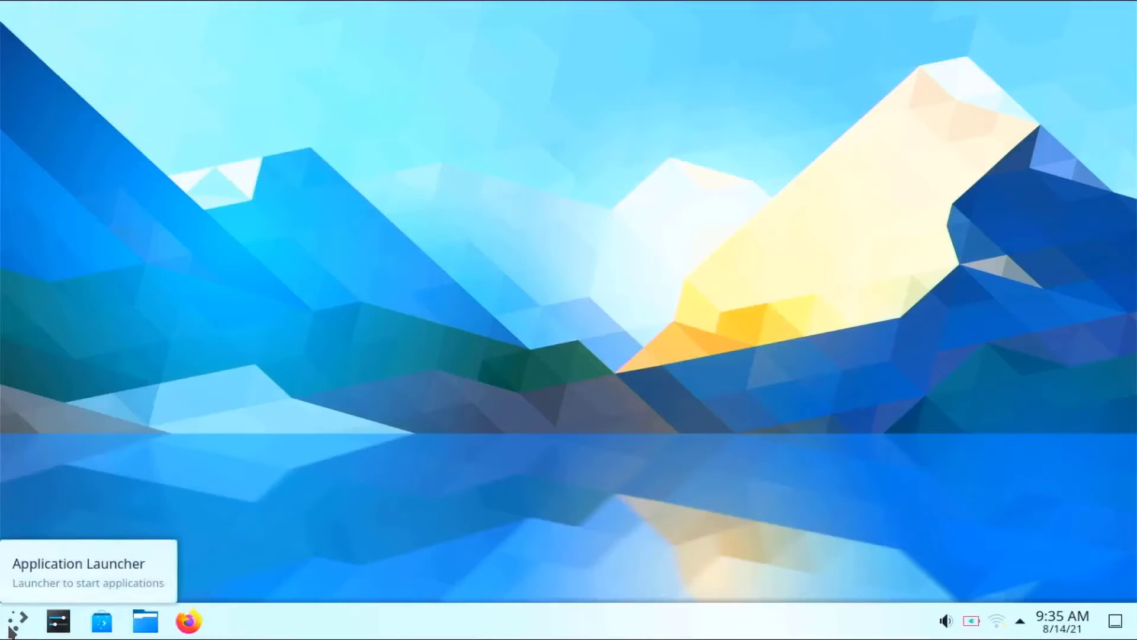
# Open System Settings from All Applications and select Dark Theme in Quick Settings
pyautogui.click(16, 619)
pyautogui.moveTo(37, 309)
pyautogui.moveTo(52, 262)
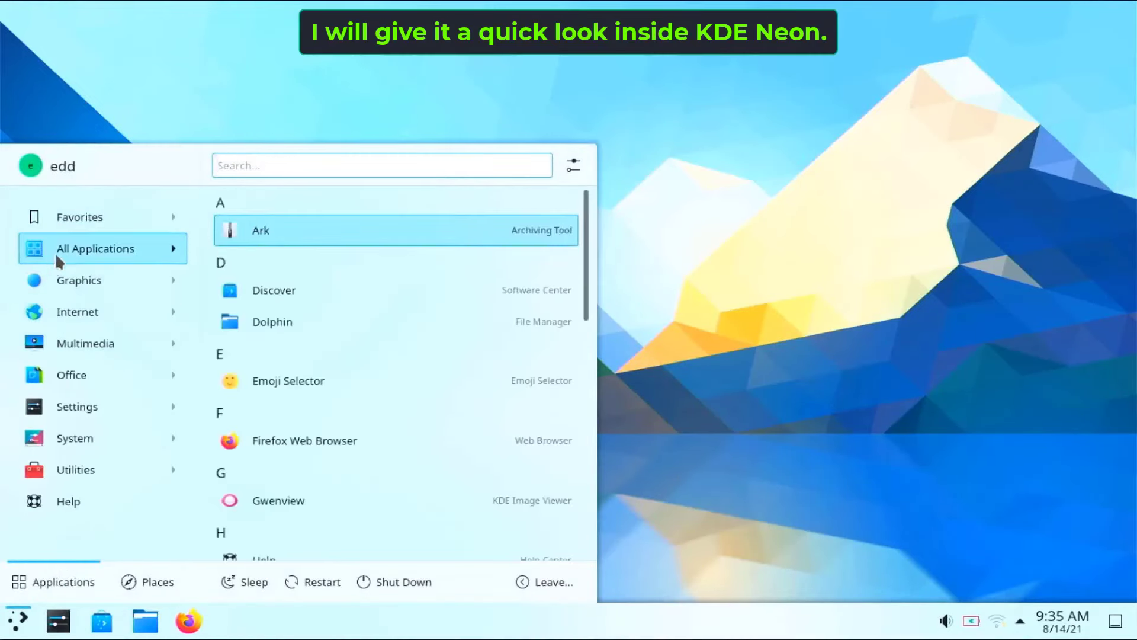
pyautogui.scroll(-10, 405, 273)
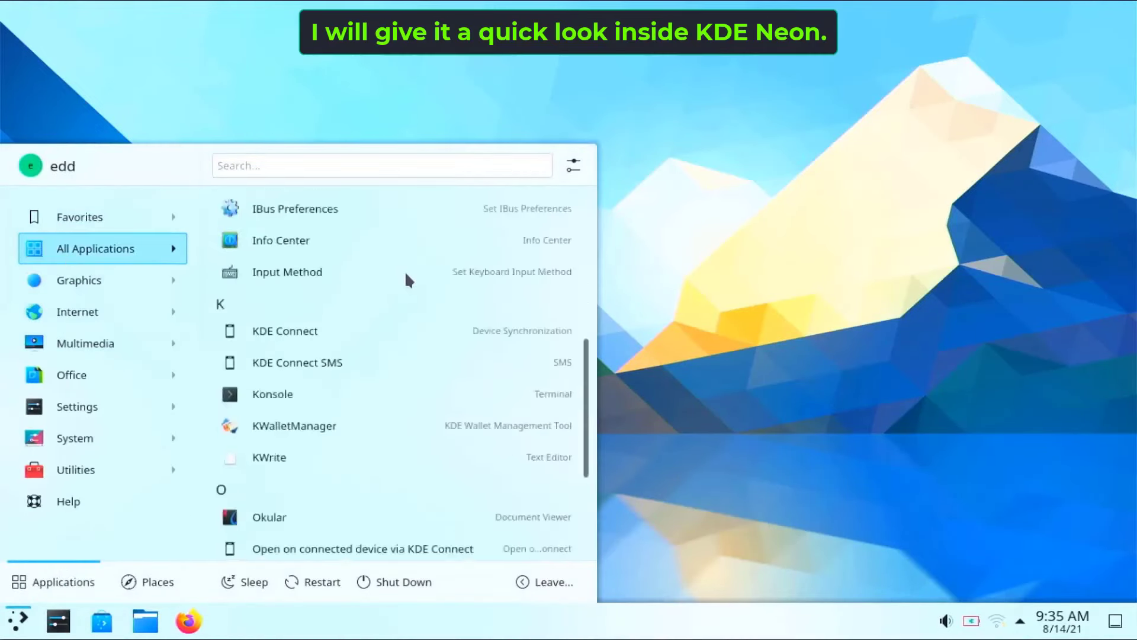
pyautogui.scroll(-1, 407, 274)
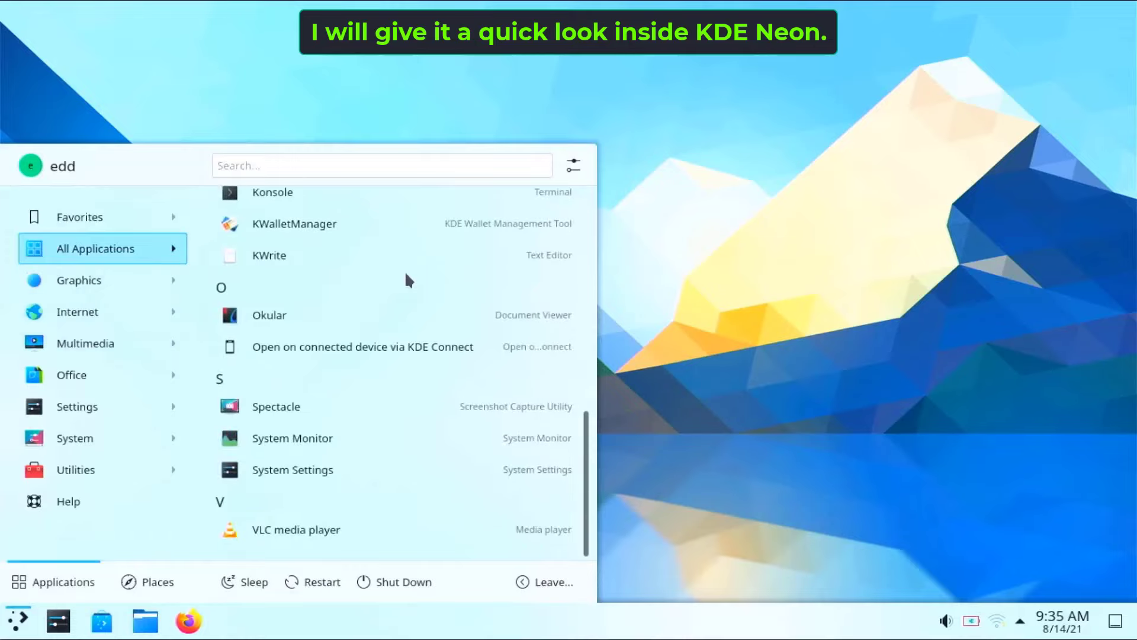
pyautogui.click(292, 470)
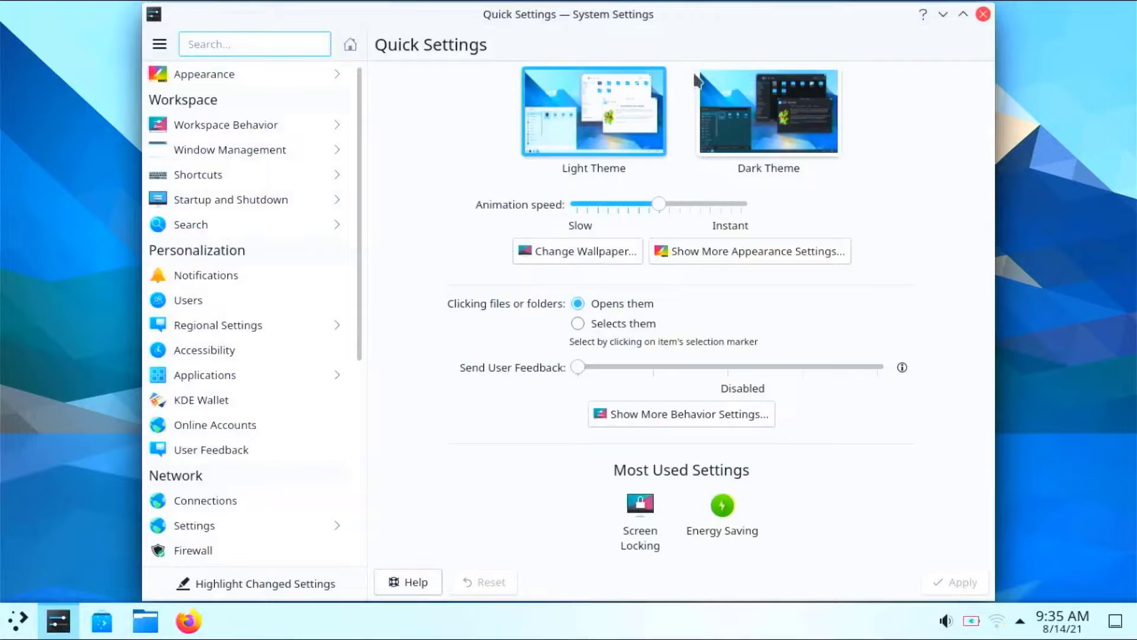
pyautogui.click(720, 93)
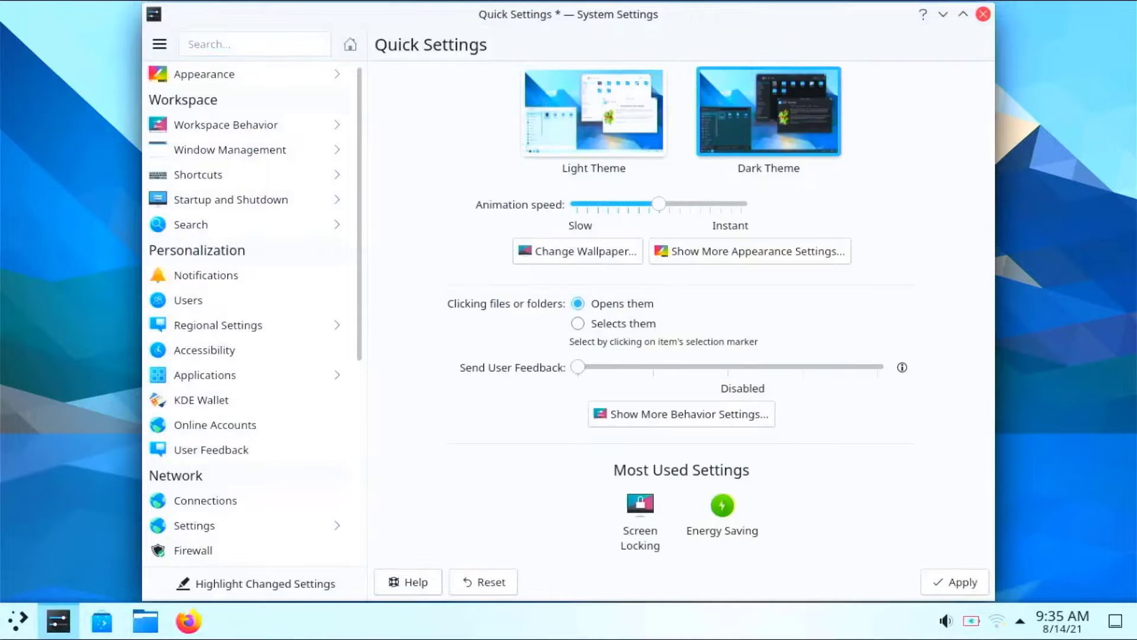
# Apply the Dark Theme and view Global Theme in Appearance with Breeze Dark current
pyautogui.click(950, 590)
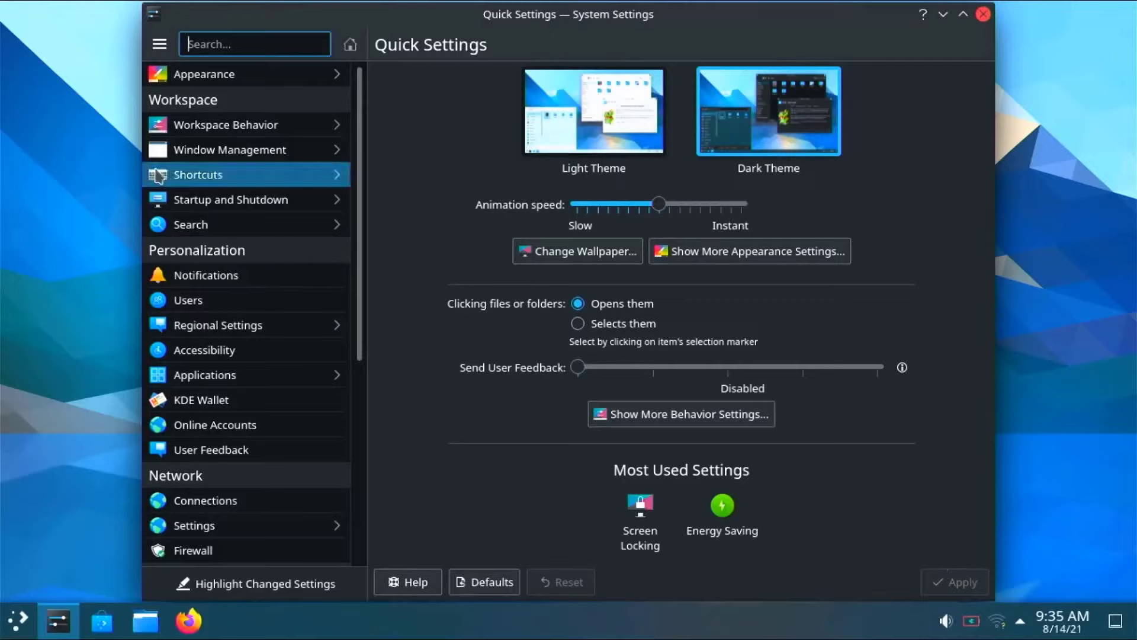
pyautogui.click(204, 81)
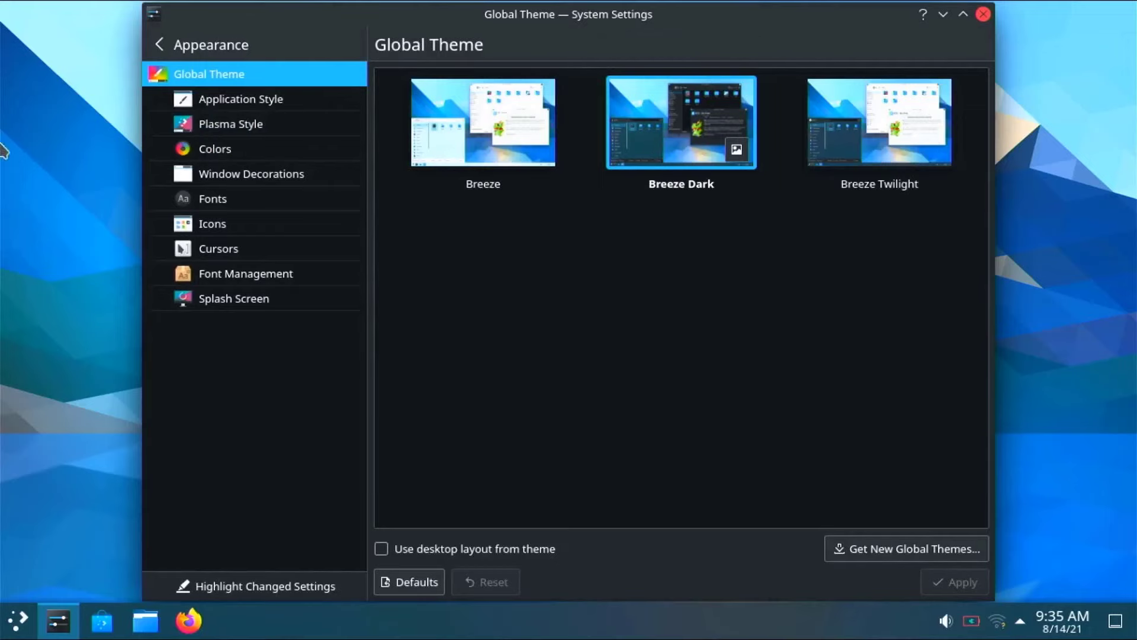
# Browse the Application Style and Plasma Style pages, then return to the categories
pyautogui.click(233, 108)
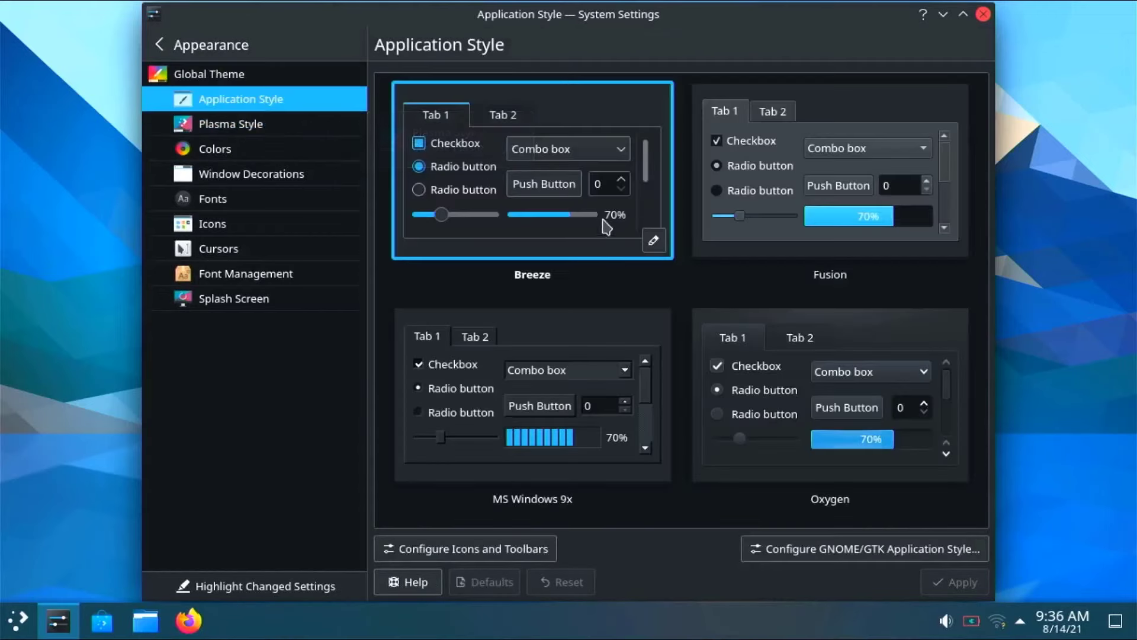
pyautogui.click(204, 128)
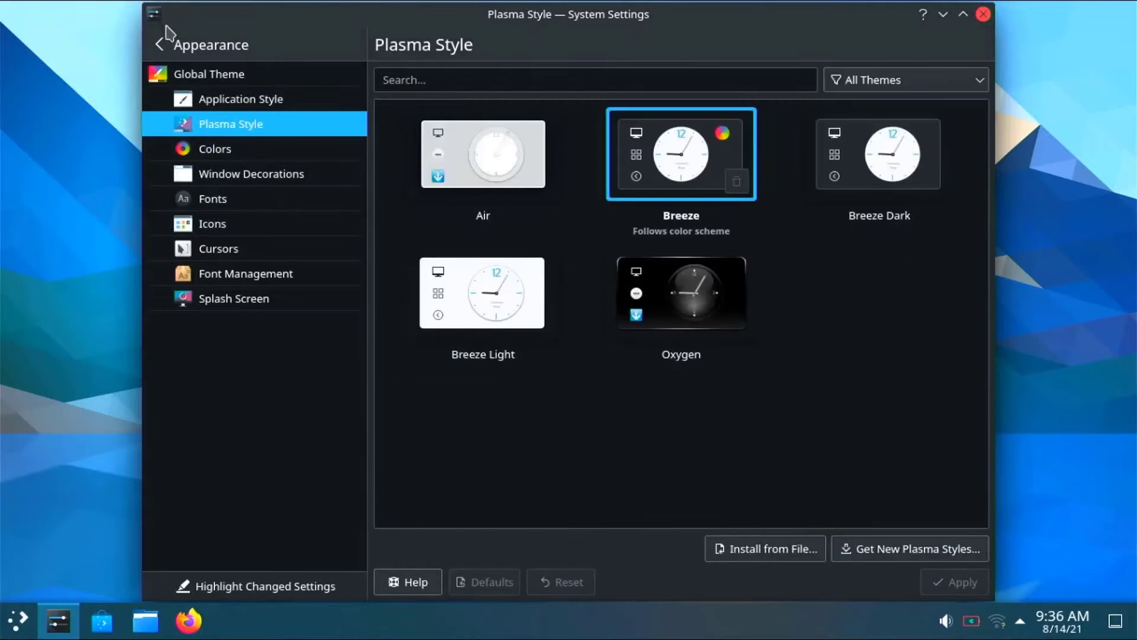
pyautogui.click(161, 45)
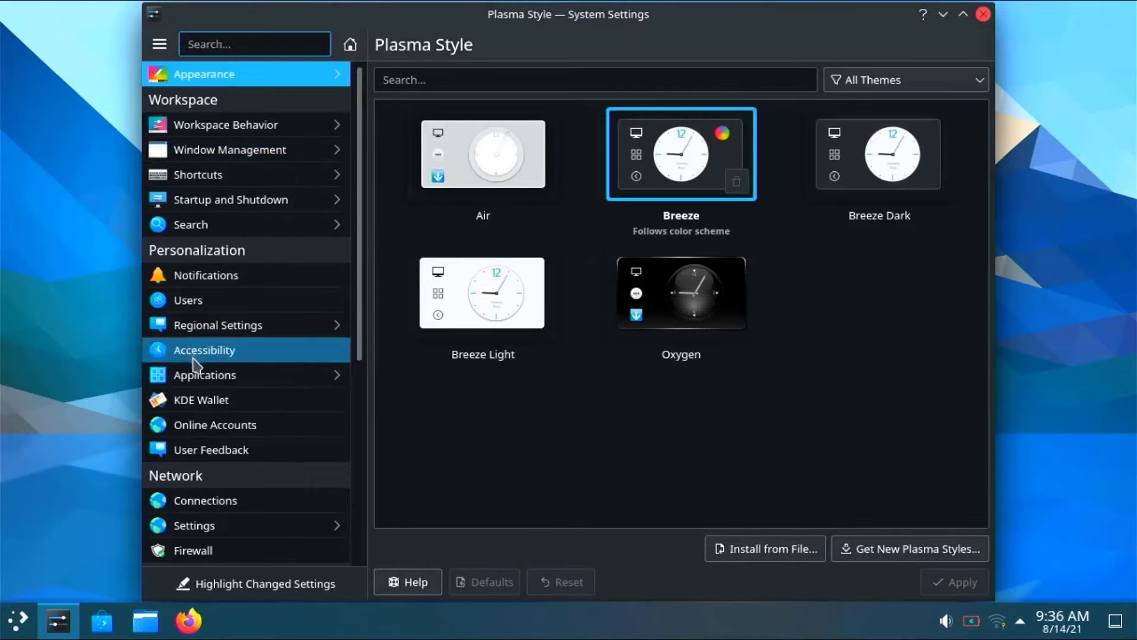
# Look at Input Devices, then show System Information with KDE neon 5.22 and Celeron details
pyautogui.scroll(-5, 194, 367)
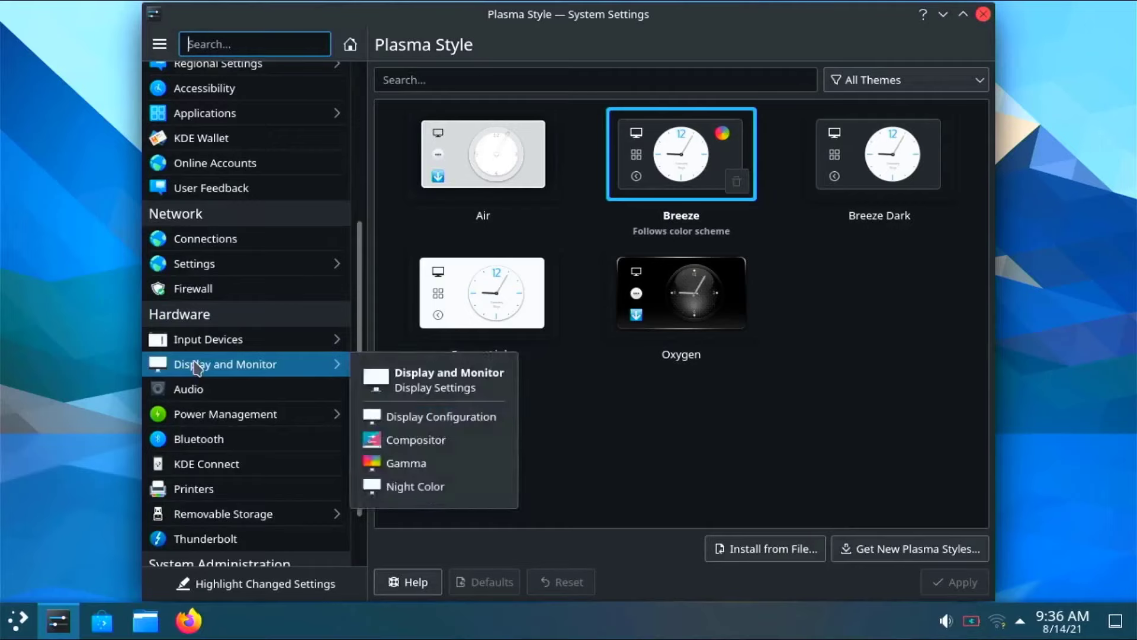
pyautogui.click(199, 346)
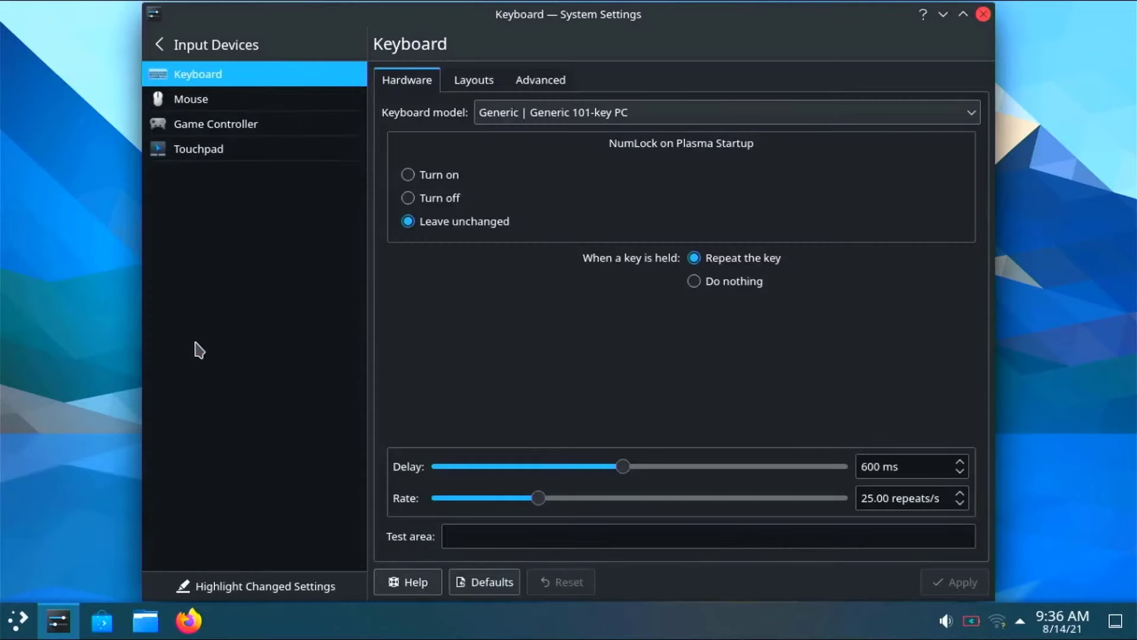
pyautogui.click(171, 45)
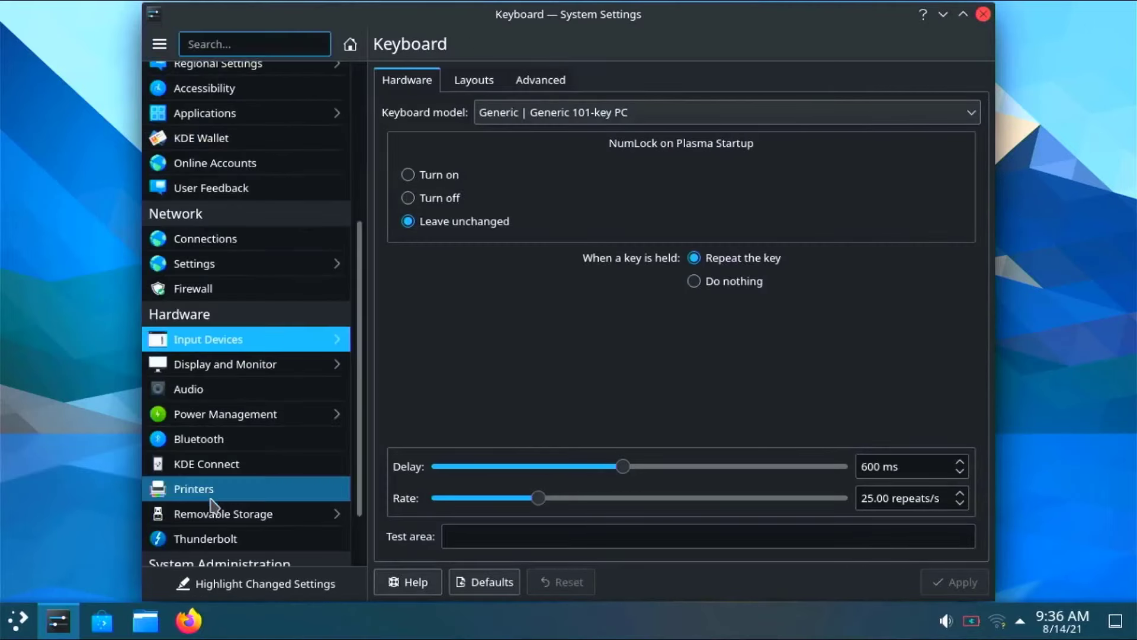
pyautogui.scroll(-2, 217, 497)
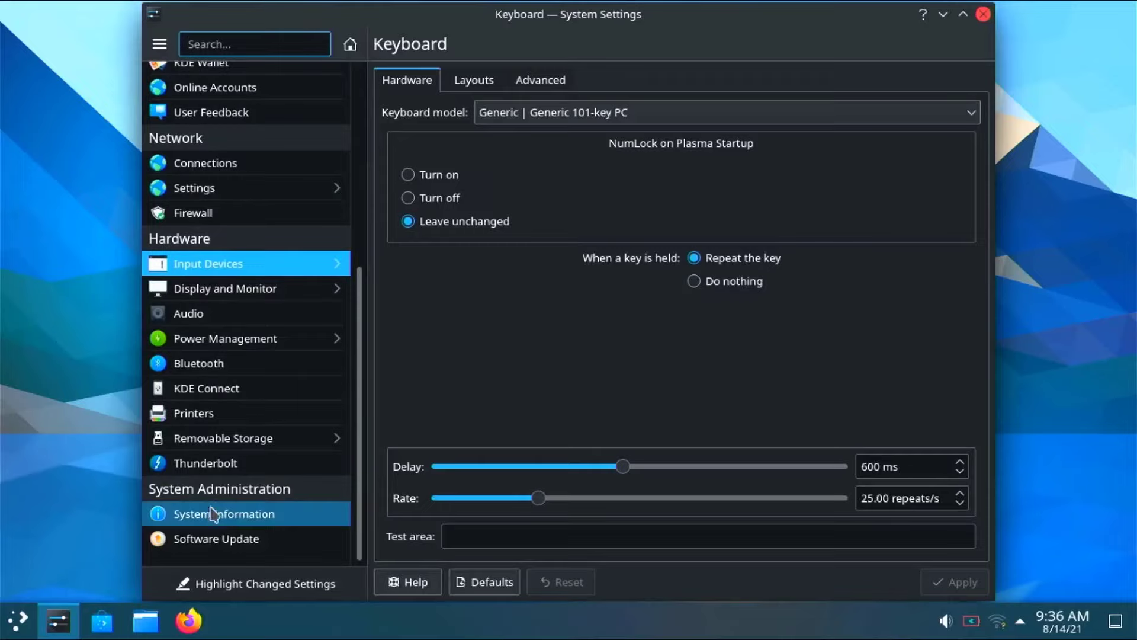
pyautogui.click(215, 509)
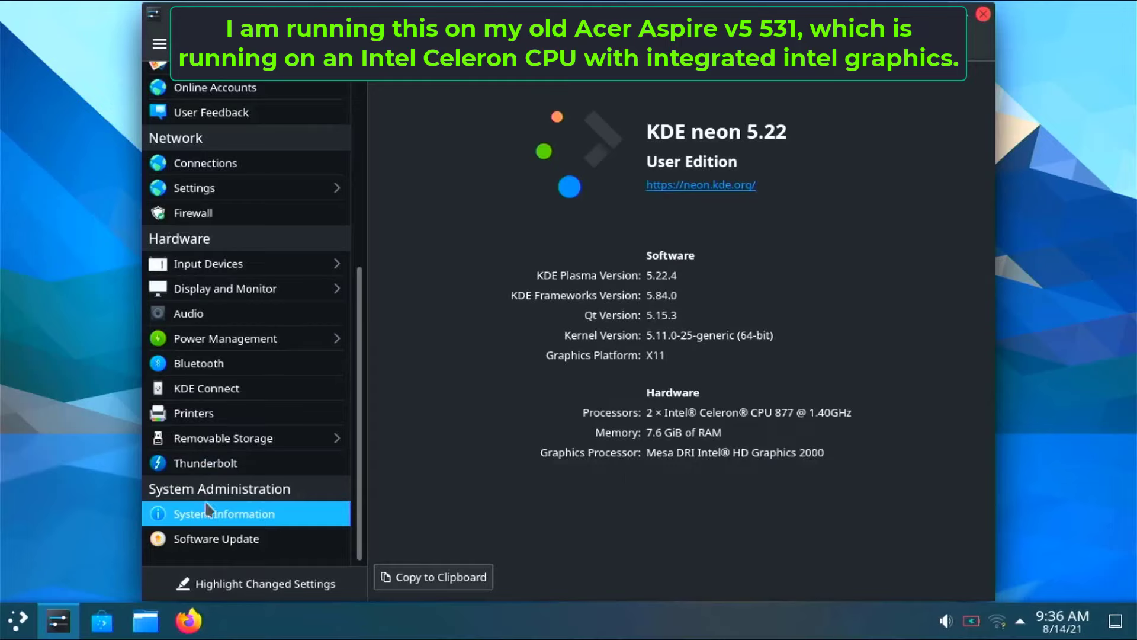
# Set Update software to Automatically, apply it, and close System Settings
pyautogui.click(212, 540)
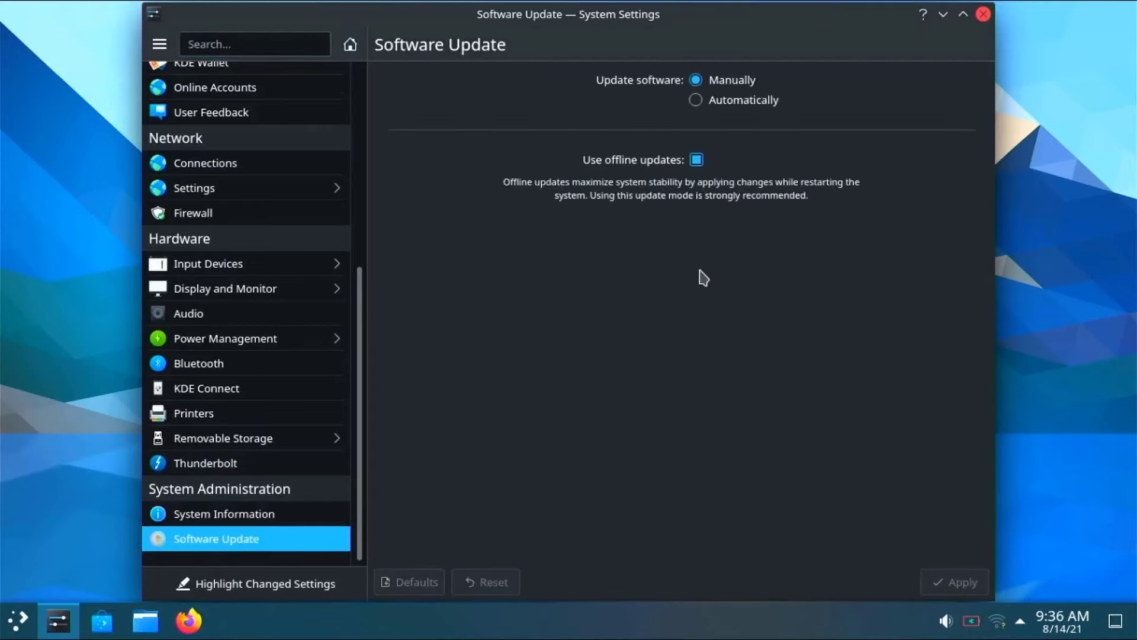
pyautogui.click(699, 106)
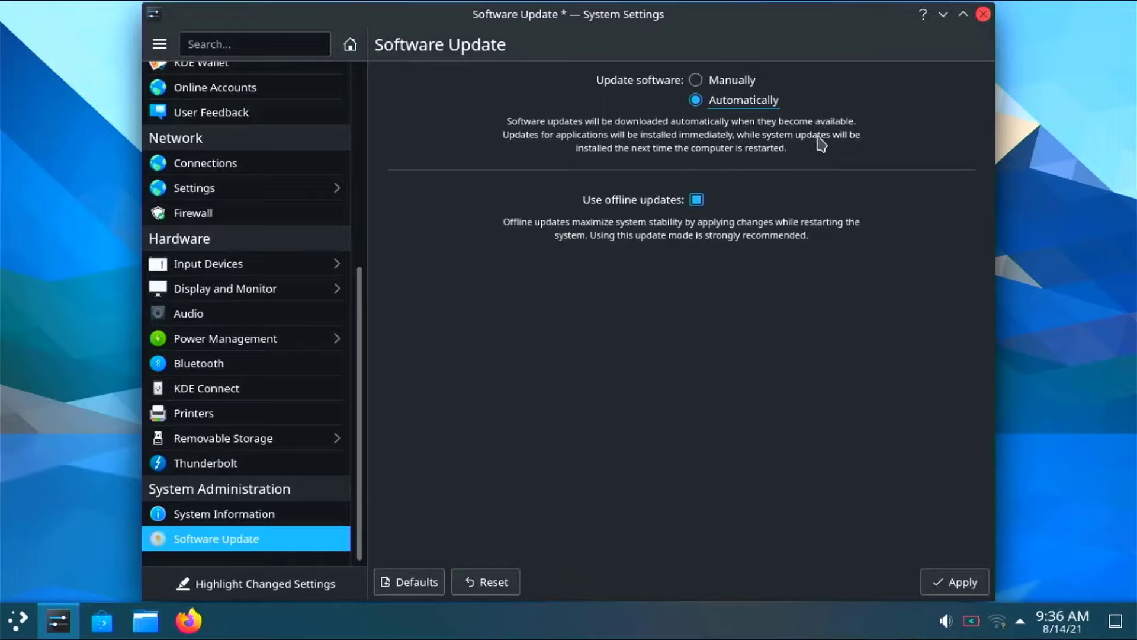
pyautogui.click(943, 585)
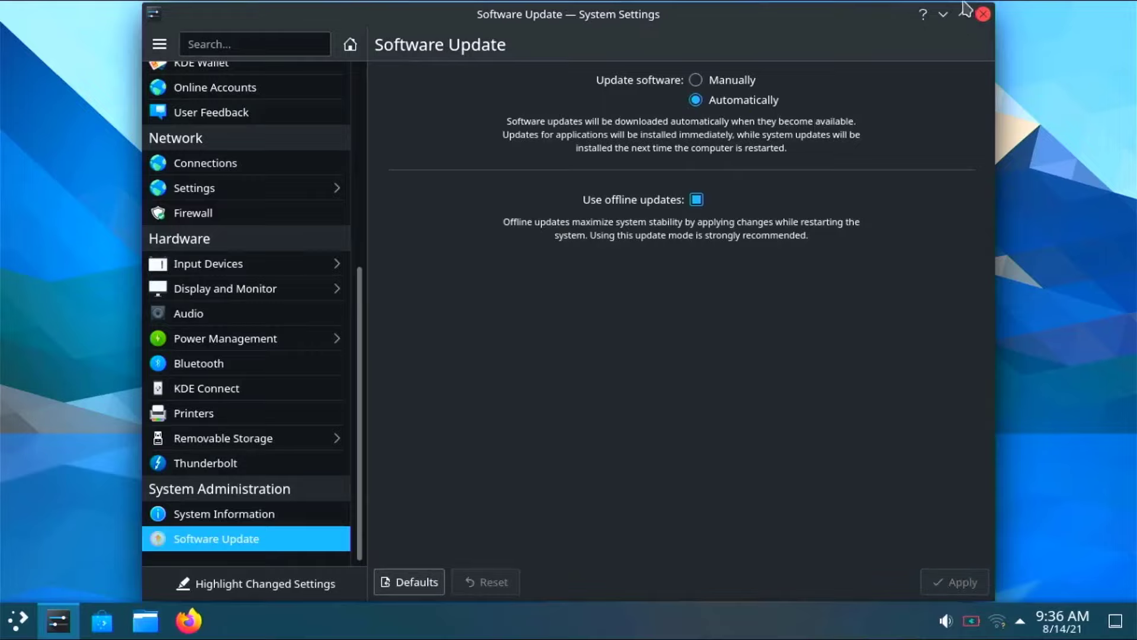
pyautogui.click(983, 13)
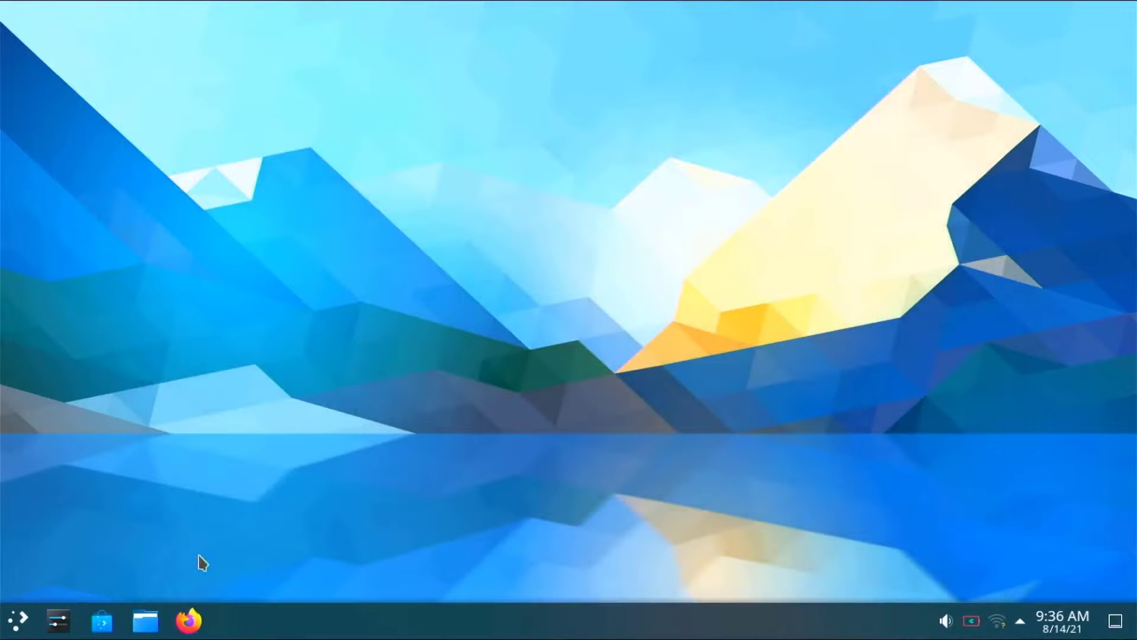
# Open Discover full-screen and browse the Application Addons and Applications catalogues
pyautogui.click(107, 619)
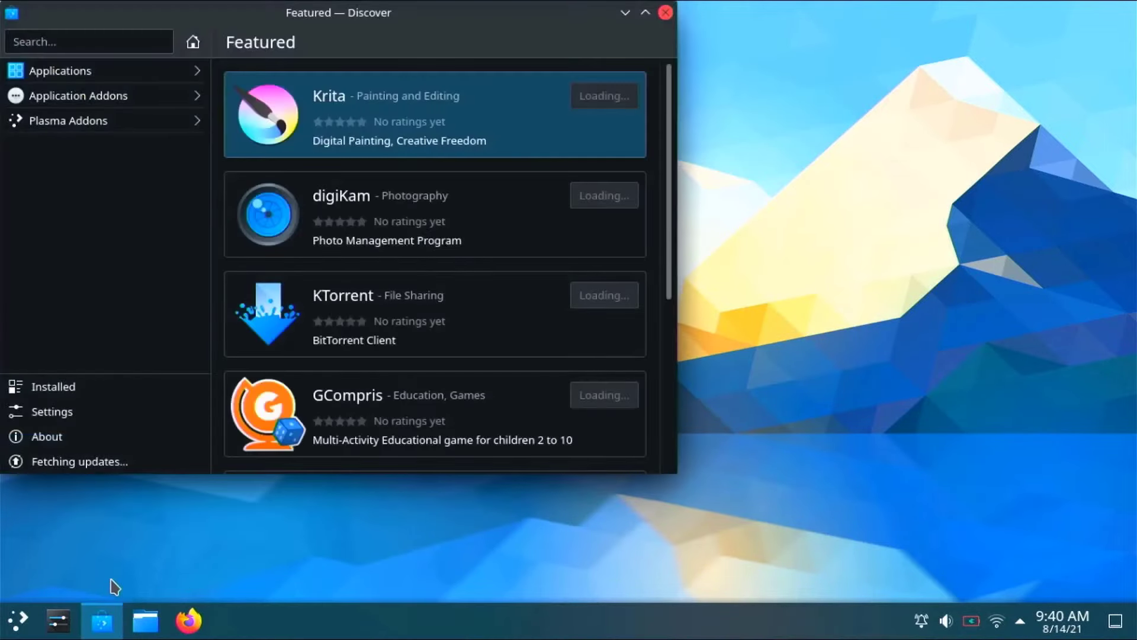
pyautogui.click(645, 12)
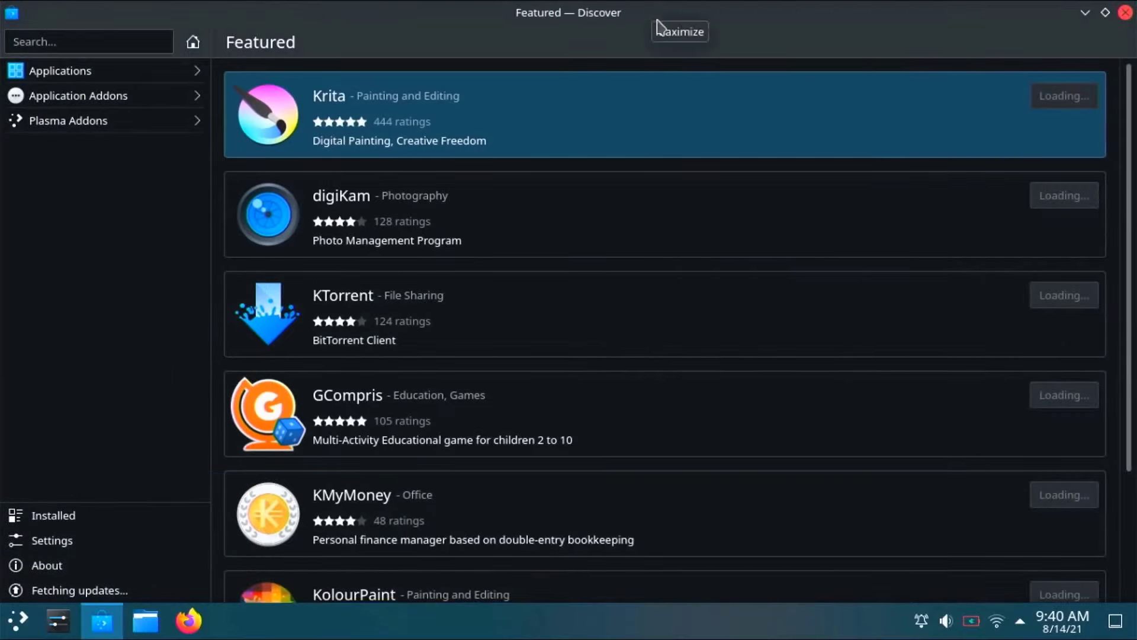
pyautogui.click(27, 103)
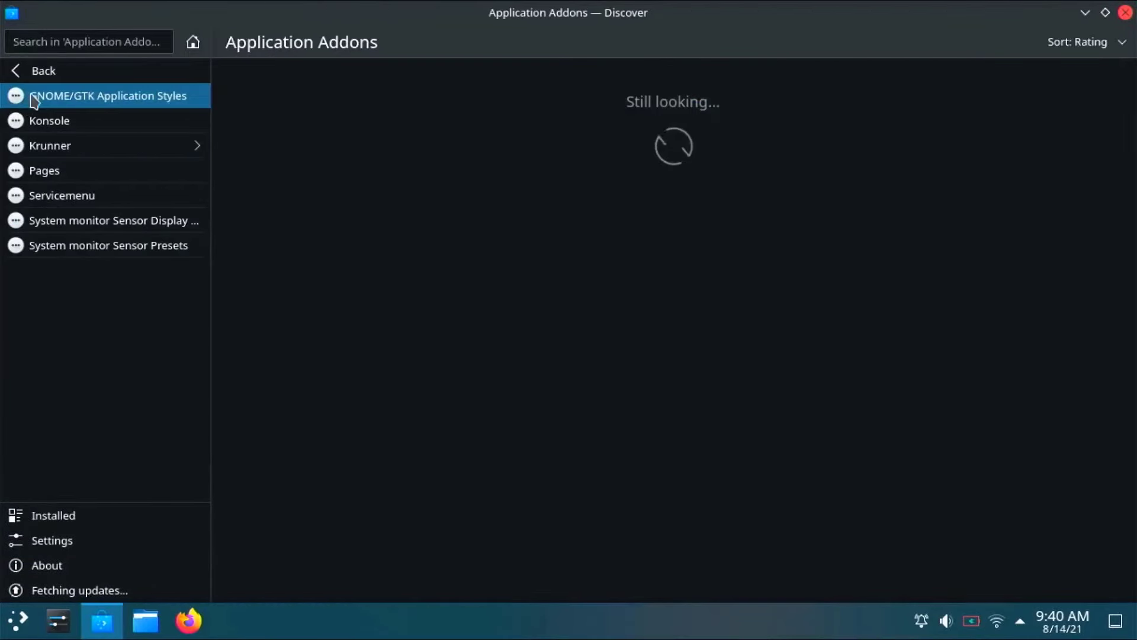
pyautogui.click(26, 72)
pyautogui.click(42, 74)
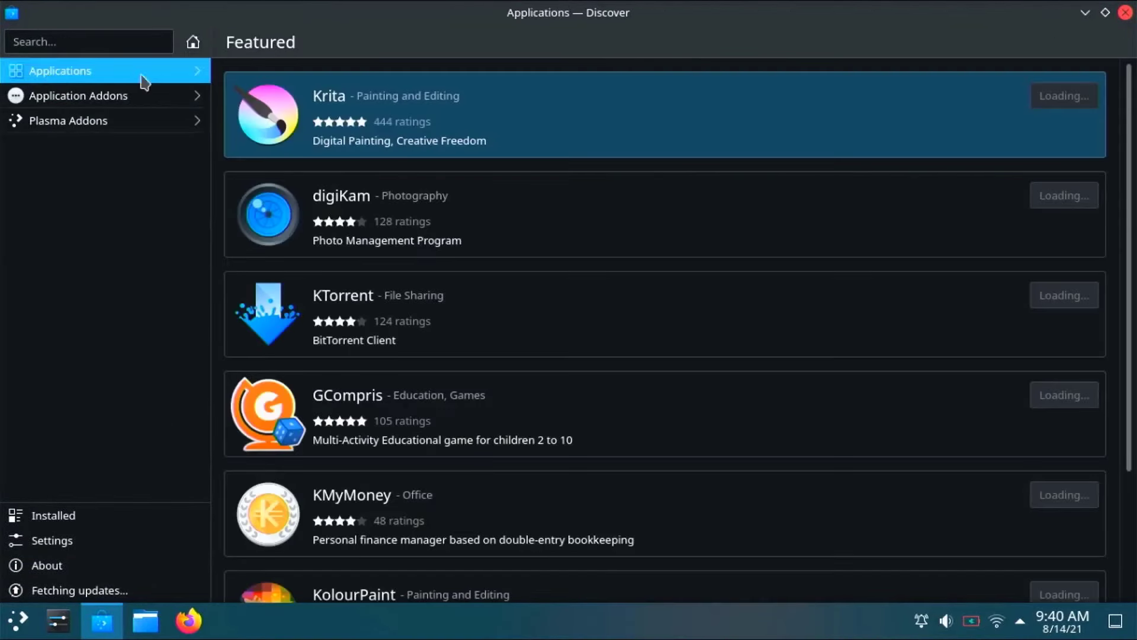
pyautogui.scroll(-10, 502, 170)
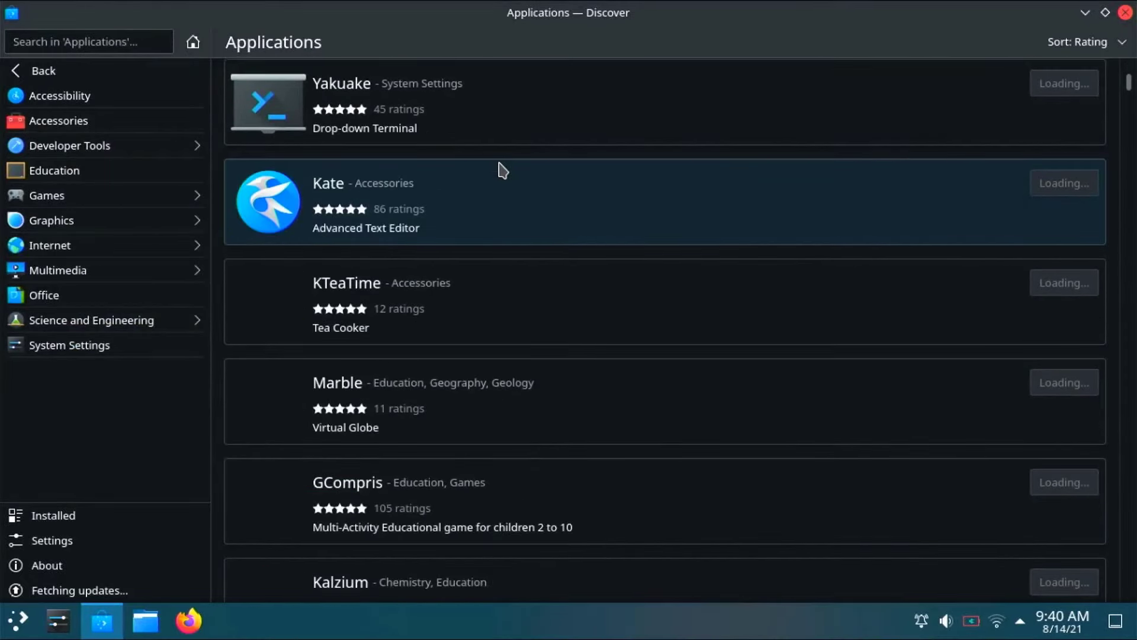
pyautogui.scroll(-3, 503, 170)
pyautogui.scroll(-10, 503, 170)
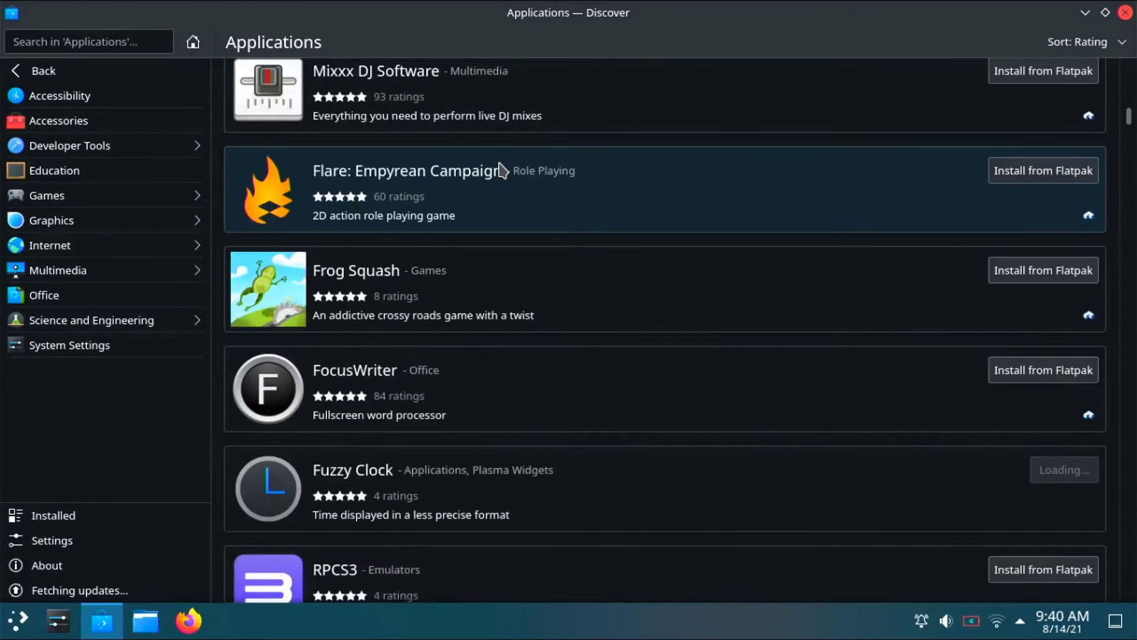
pyautogui.scroll(-1, 503, 170)
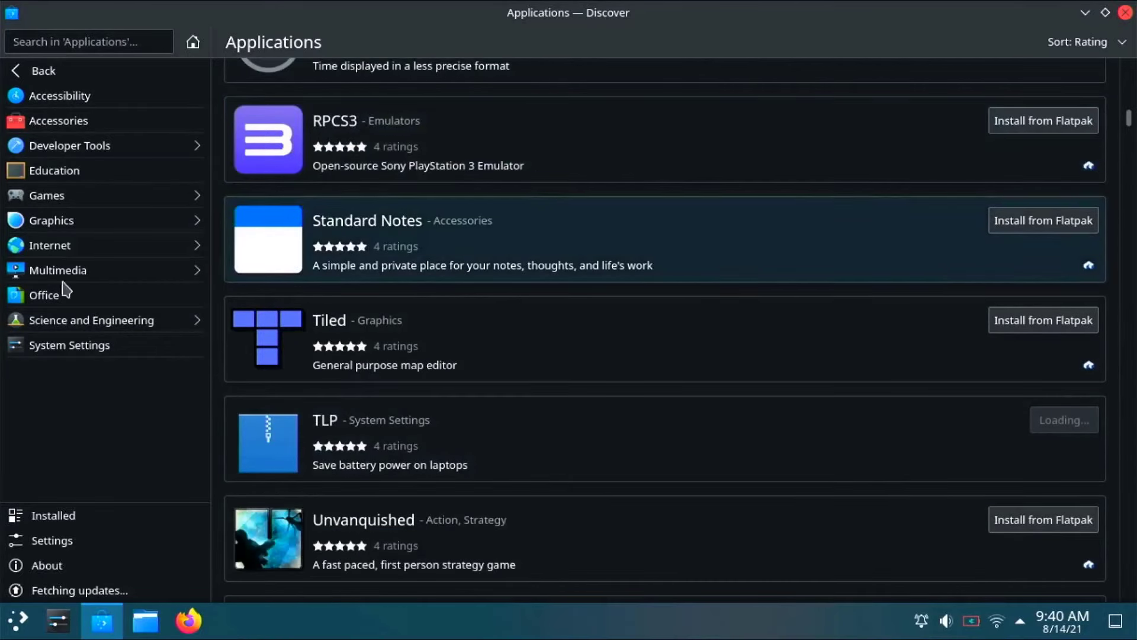
# Look through the Games category, then close Discover and dismiss the 16-updates notification
pyautogui.click(45, 187)
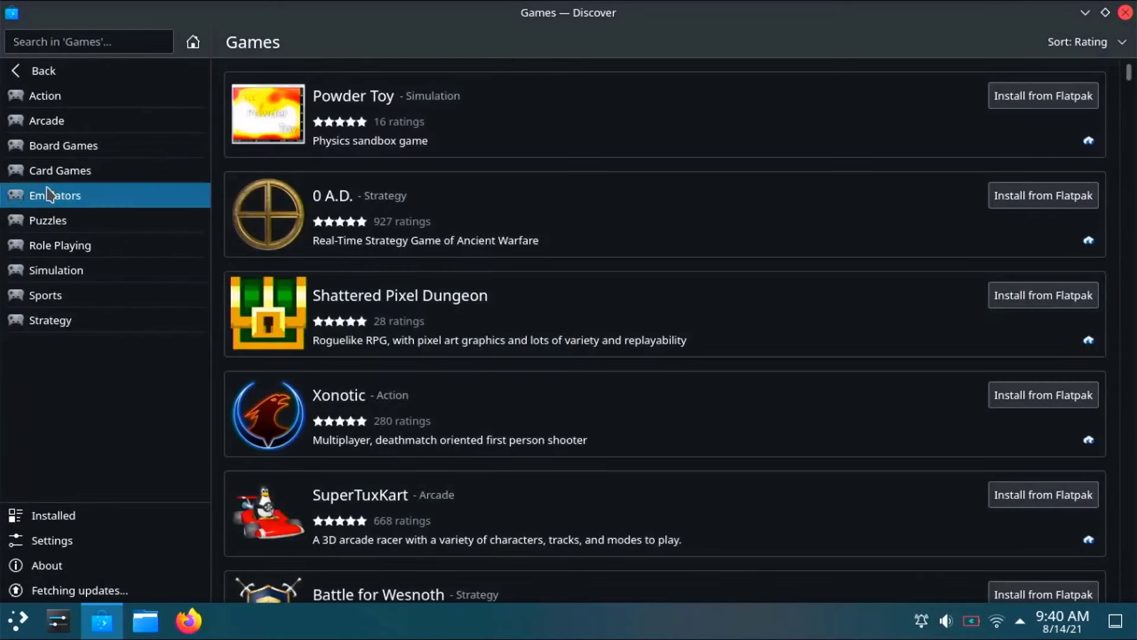
pyautogui.scroll(-3, 794, 369)
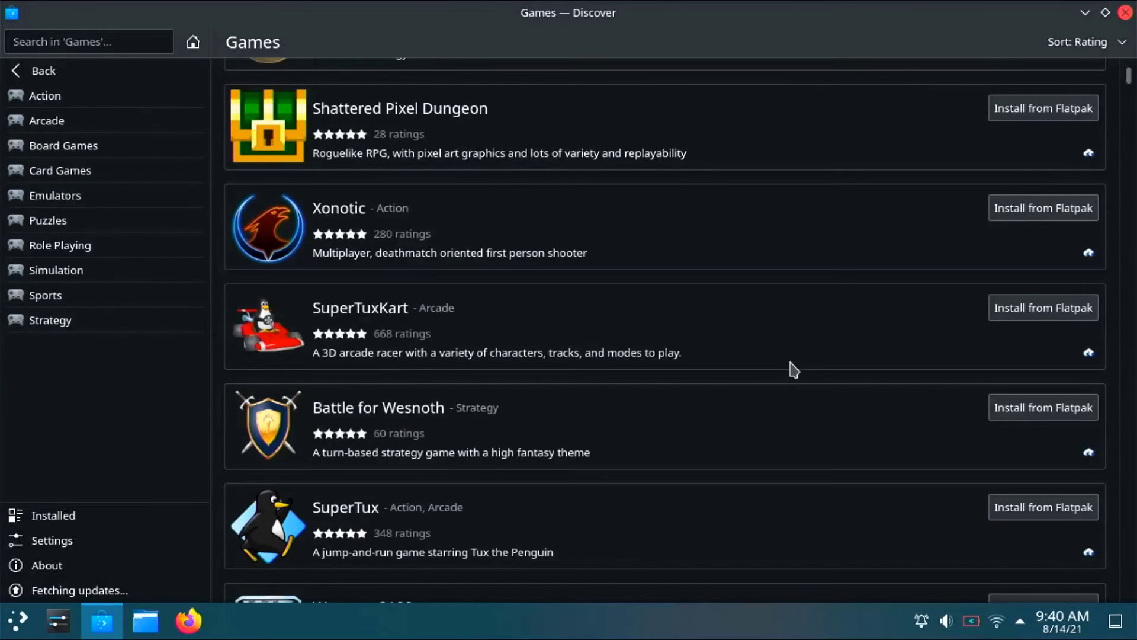
pyautogui.scroll(-2, 794, 370)
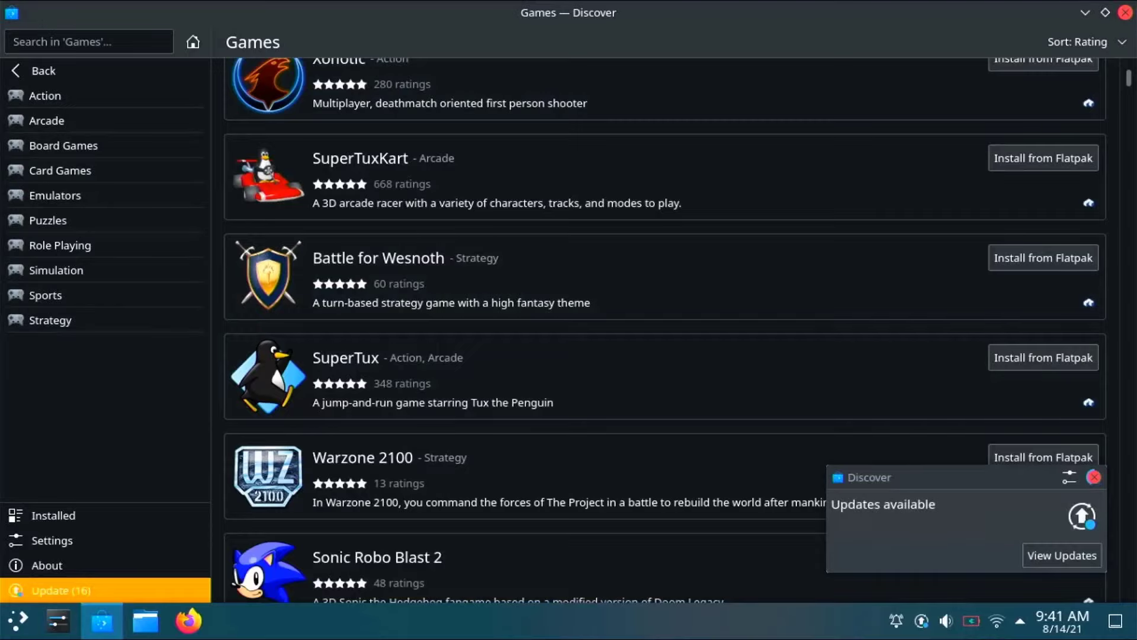
pyautogui.click(1126, 11)
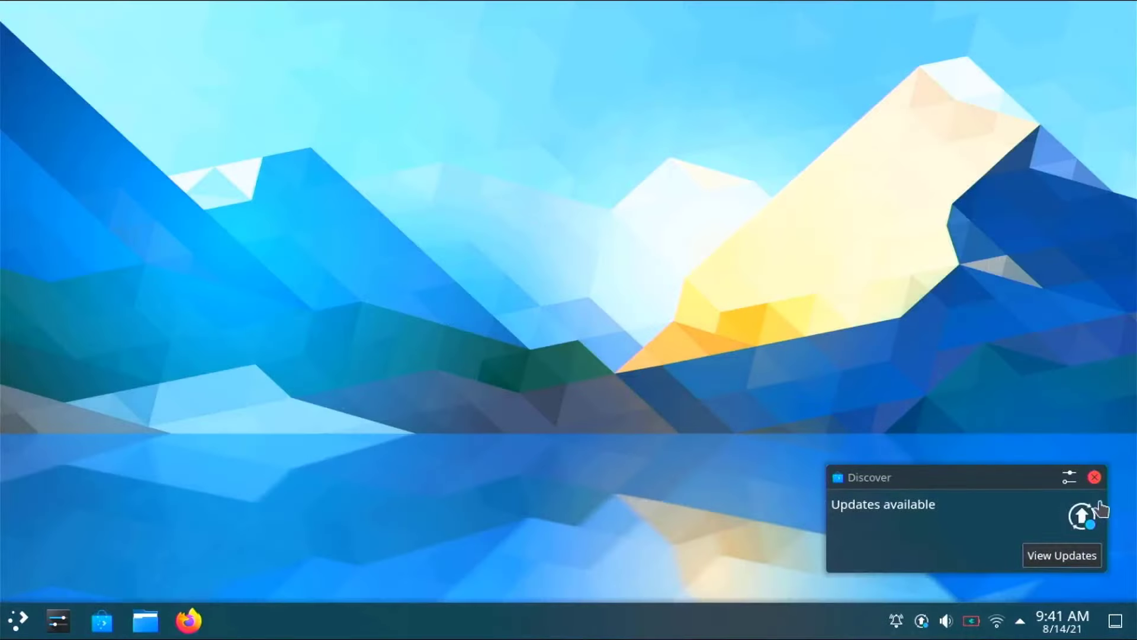
pyautogui.click(1094, 480)
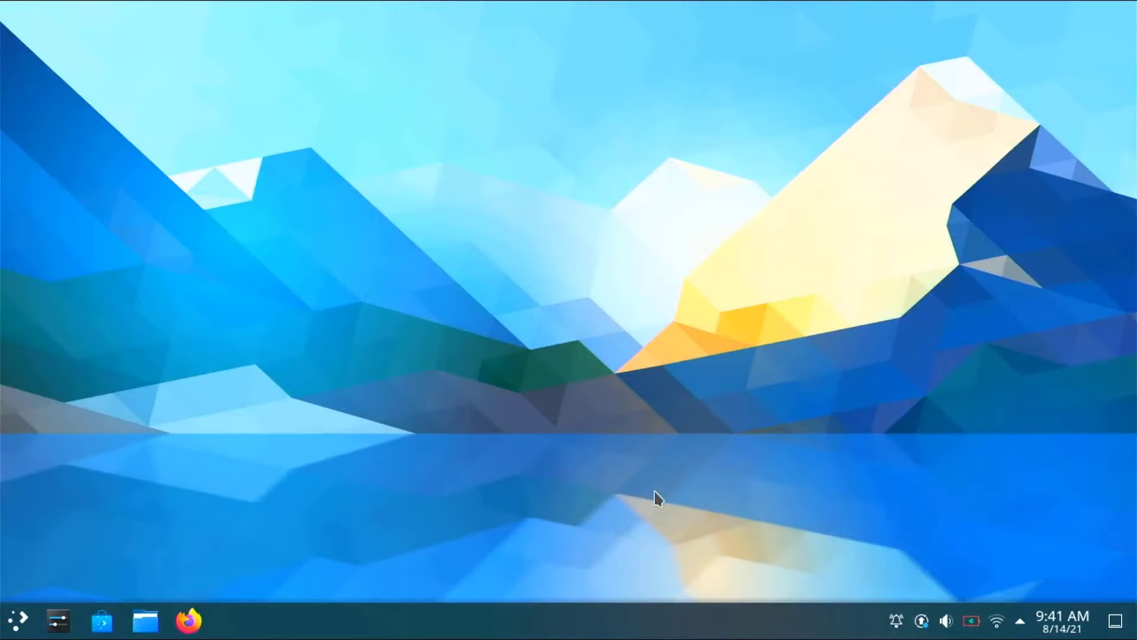
# Launch Firefox, close the Privacy Notice tab and load YouTube from the suggestions
pyautogui.click(188, 620)
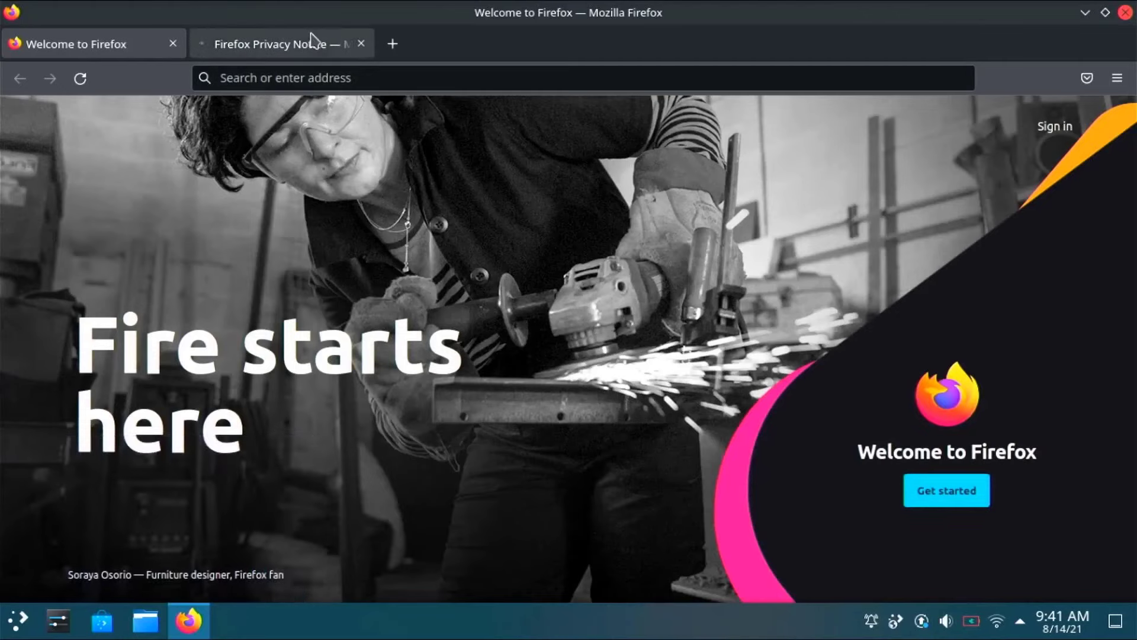
pyautogui.click(361, 44)
pyautogui.click(308, 77)
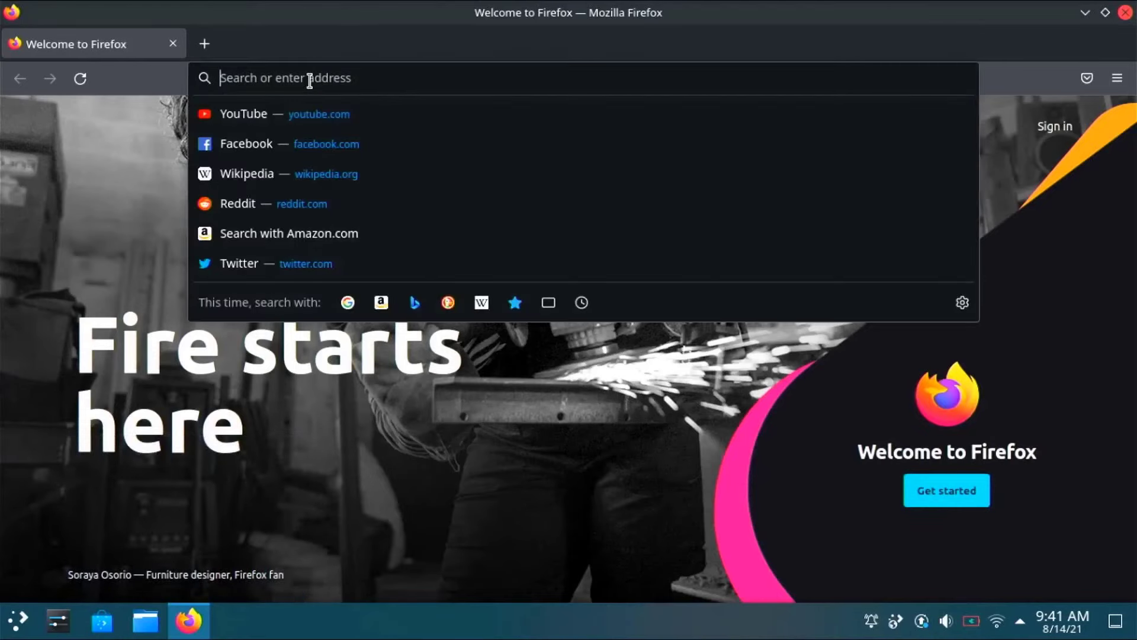
pyautogui.click(288, 114)
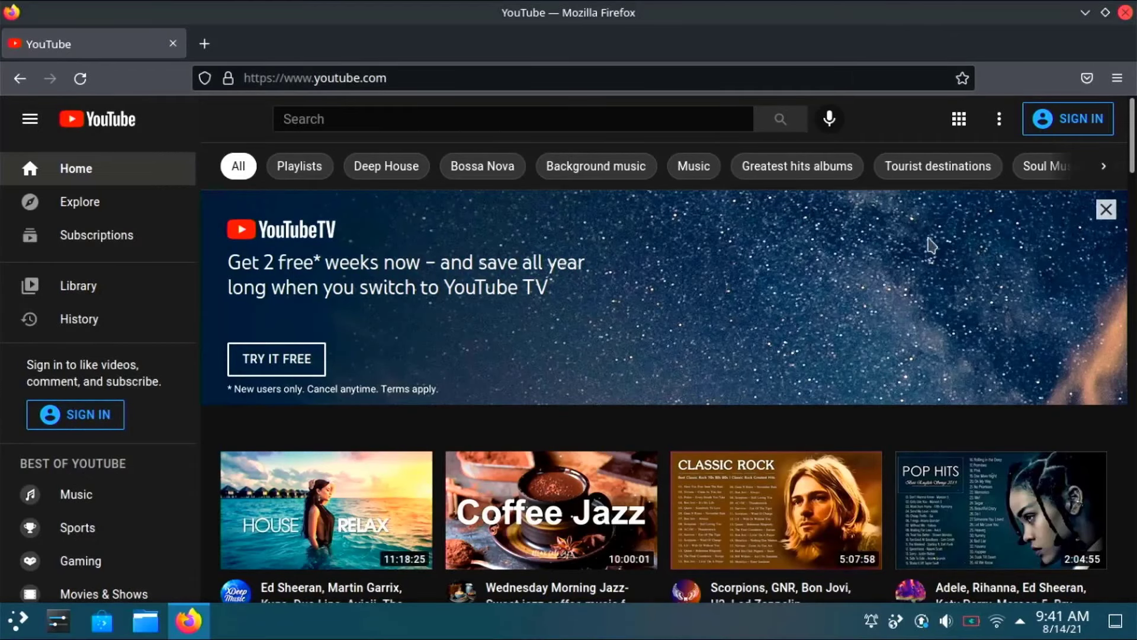
pyautogui.click(1105, 209)
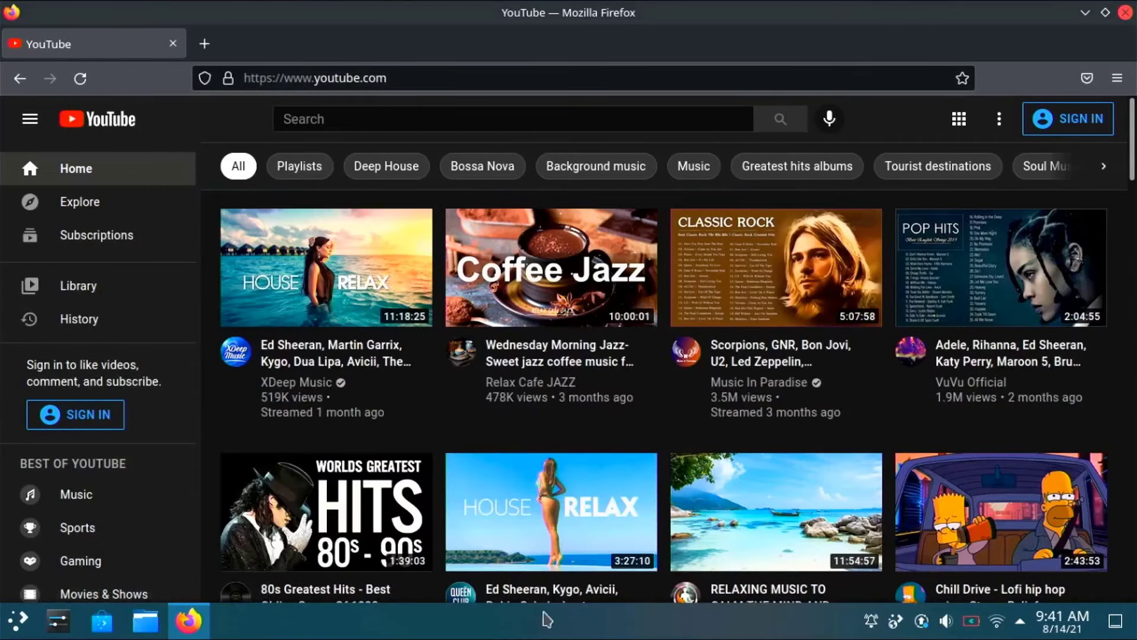
pyautogui.scroll(-5, 554, 570)
pyautogui.scroll(-5, 553, 569)
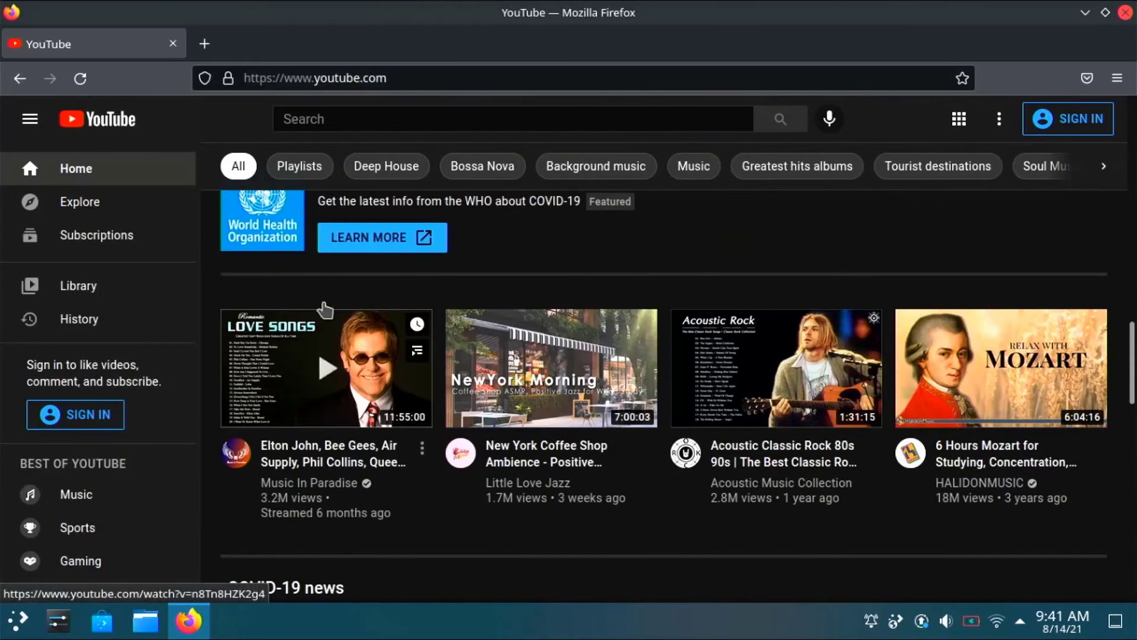
# Switch to Reddit's front page, then close the browser
pyautogui.click(332, 76)
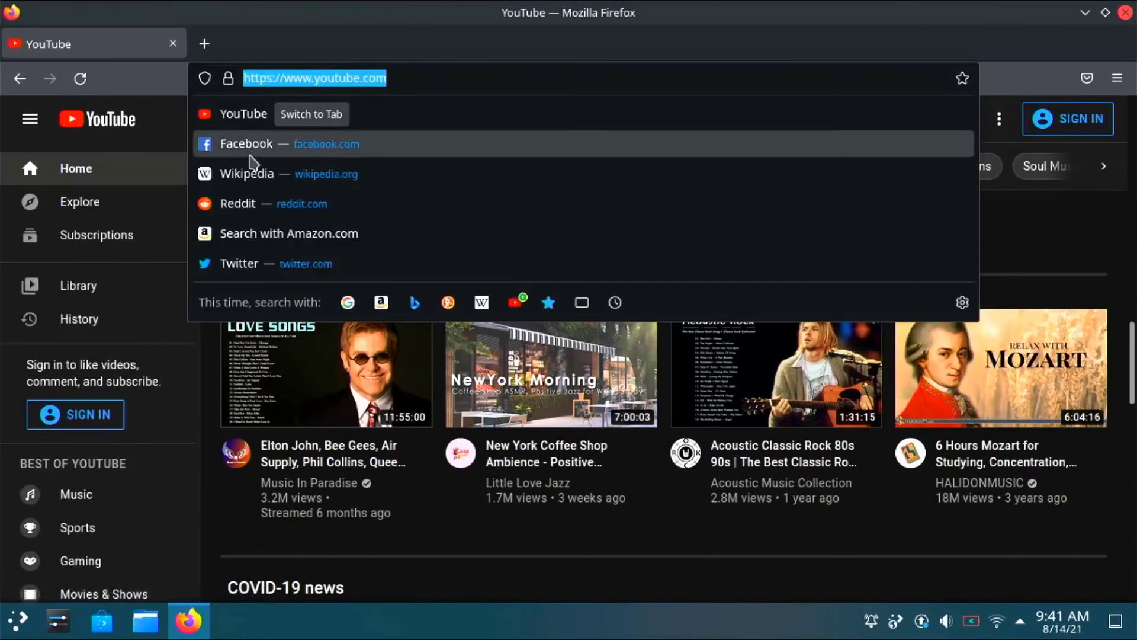
pyautogui.click(249, 203)
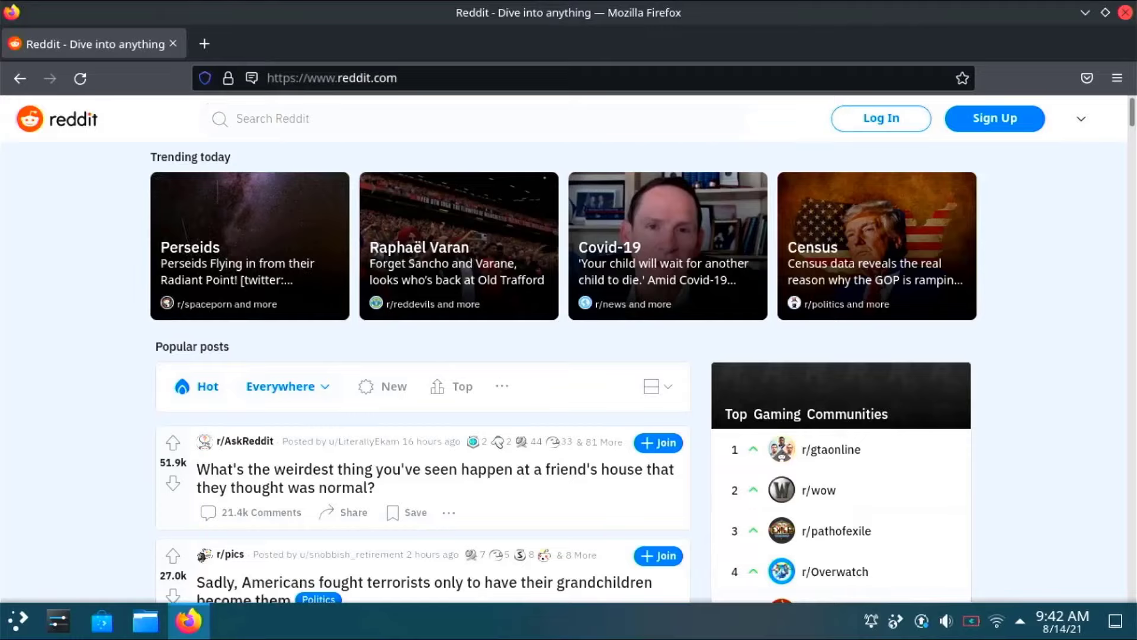
pyautogui.click(1125, 12)
# From the desktop settings, browse downloadable wallpapers and install the Desktop Wallpaper download
pyautogui.rightClick(193, 114)
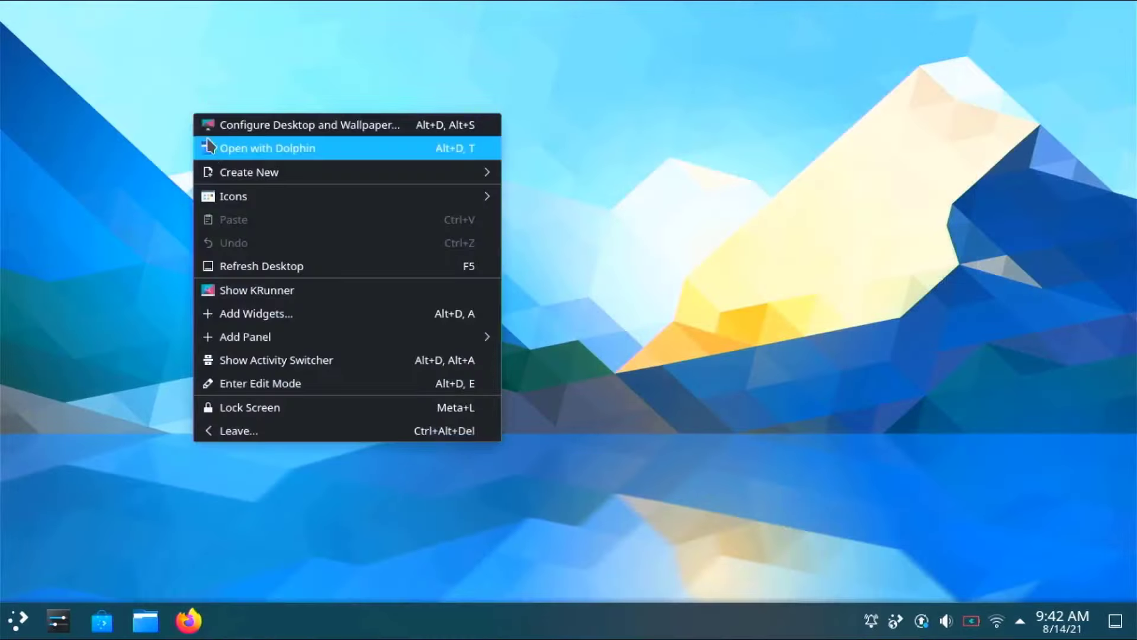
pyautogui.click(219, 133)
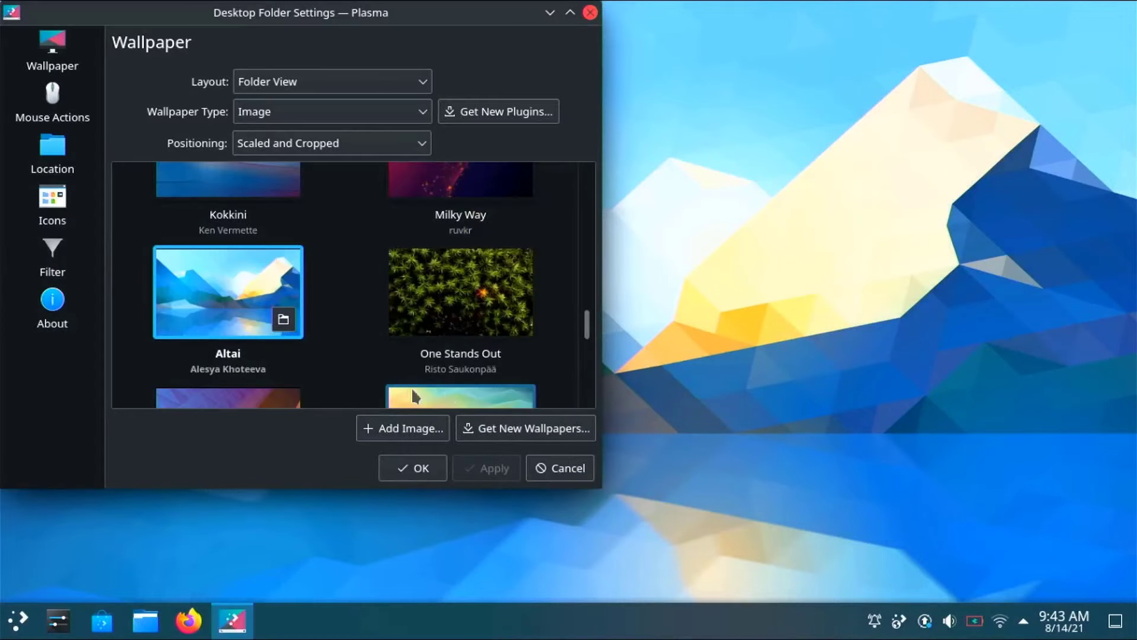
pyautogui.click(484, 428)
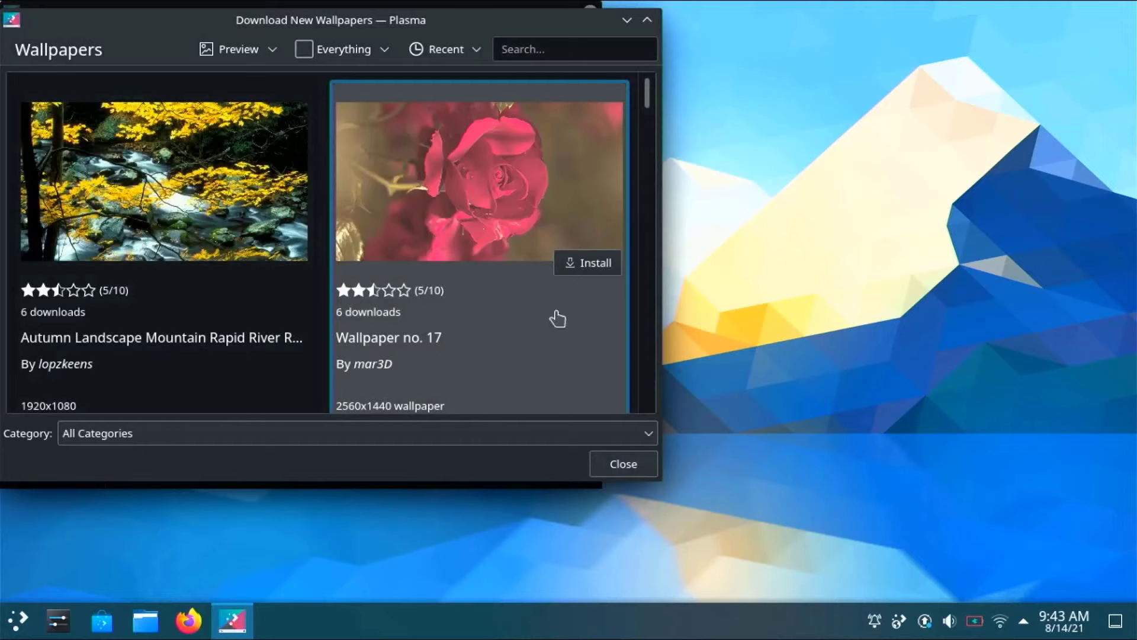
pyautogui.scroll(-5, 557, 319)
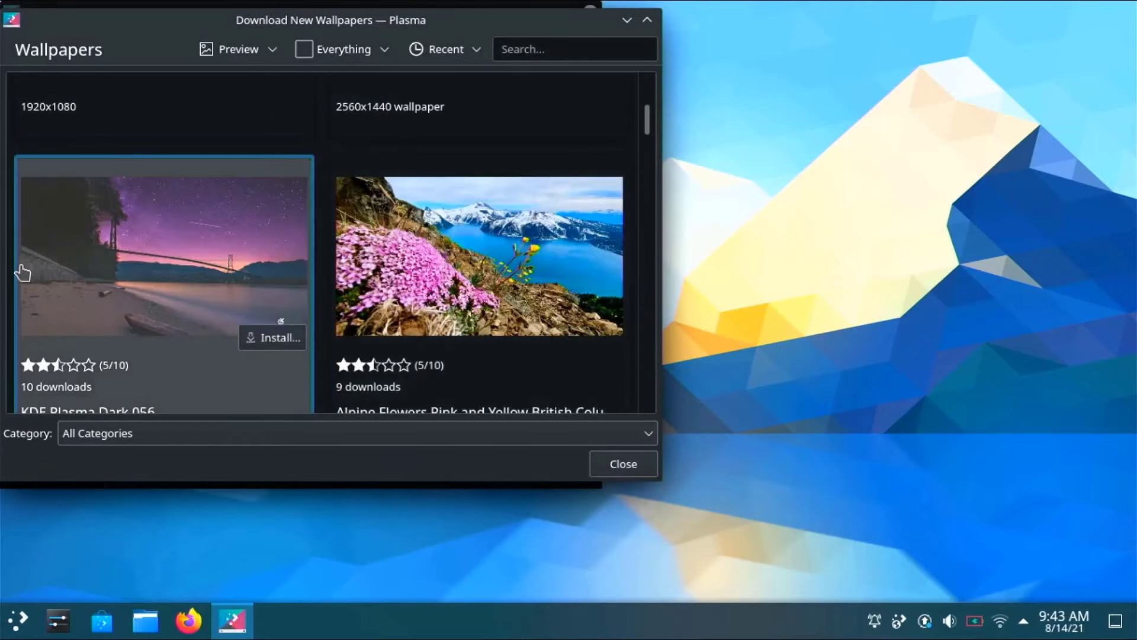
pyautogui.scroll(-5, 516, 289)
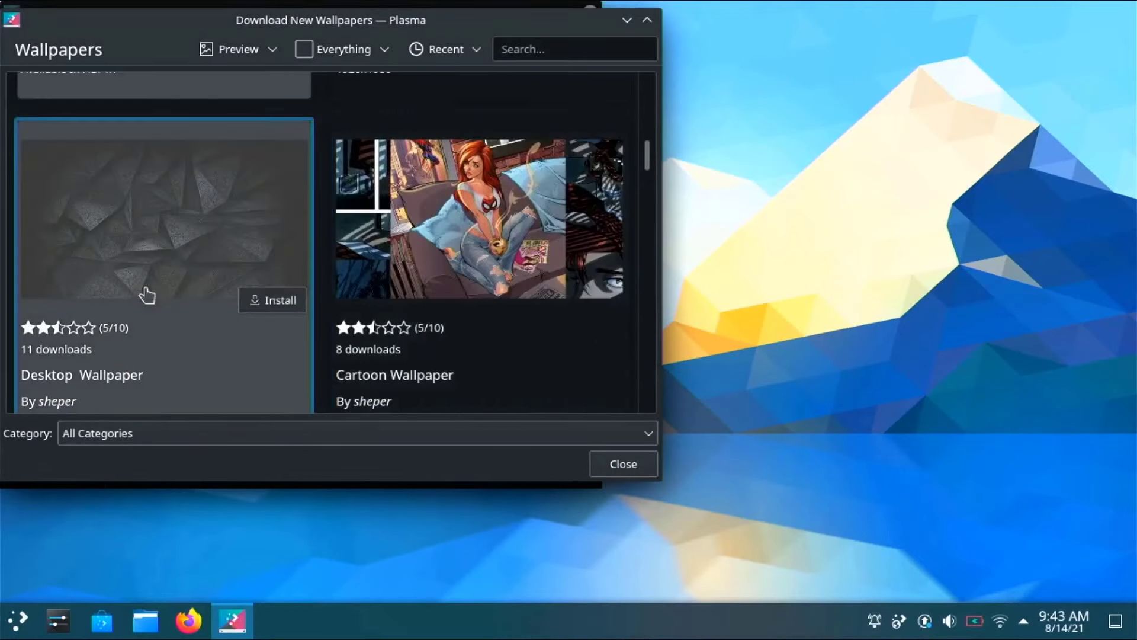
pyautogui.click(273, 299)
pyautogui.scroll(-9, 426, 304)
pyautogui.scroll(-10, 489, 282)
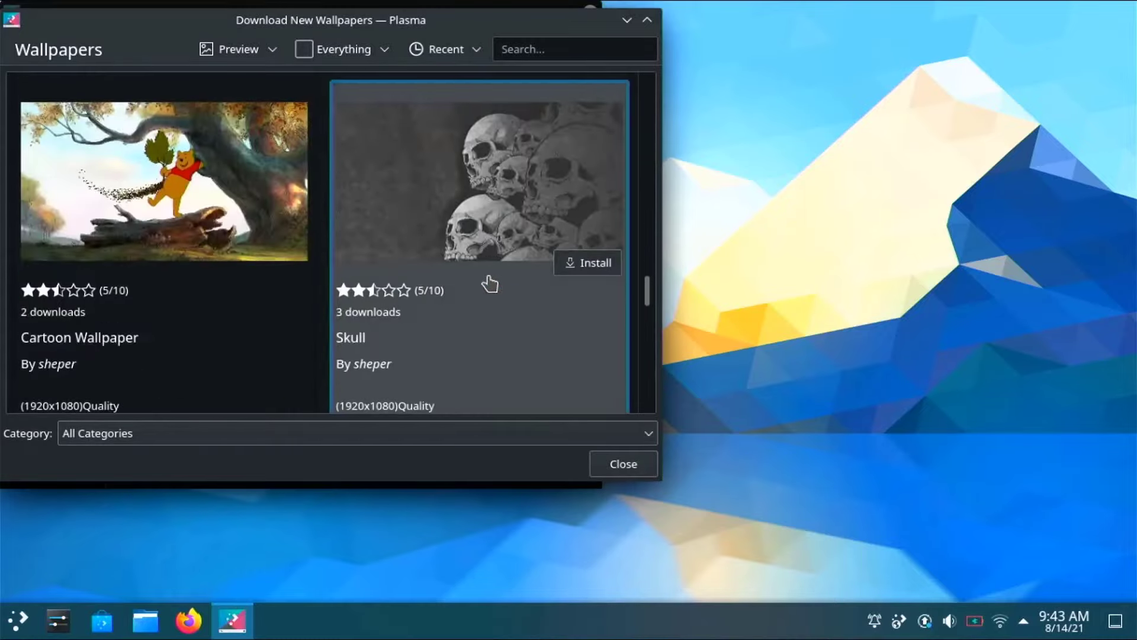
pyautogui.scroll(-12, 505, 277)
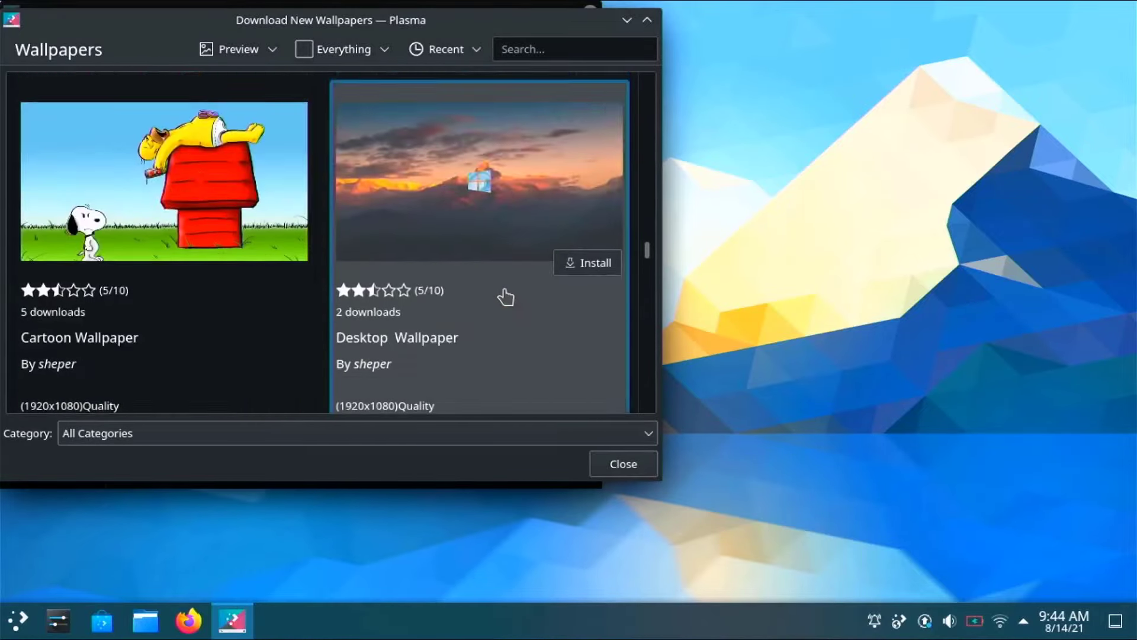
pyautogui.scroll(-10, 508, 297)
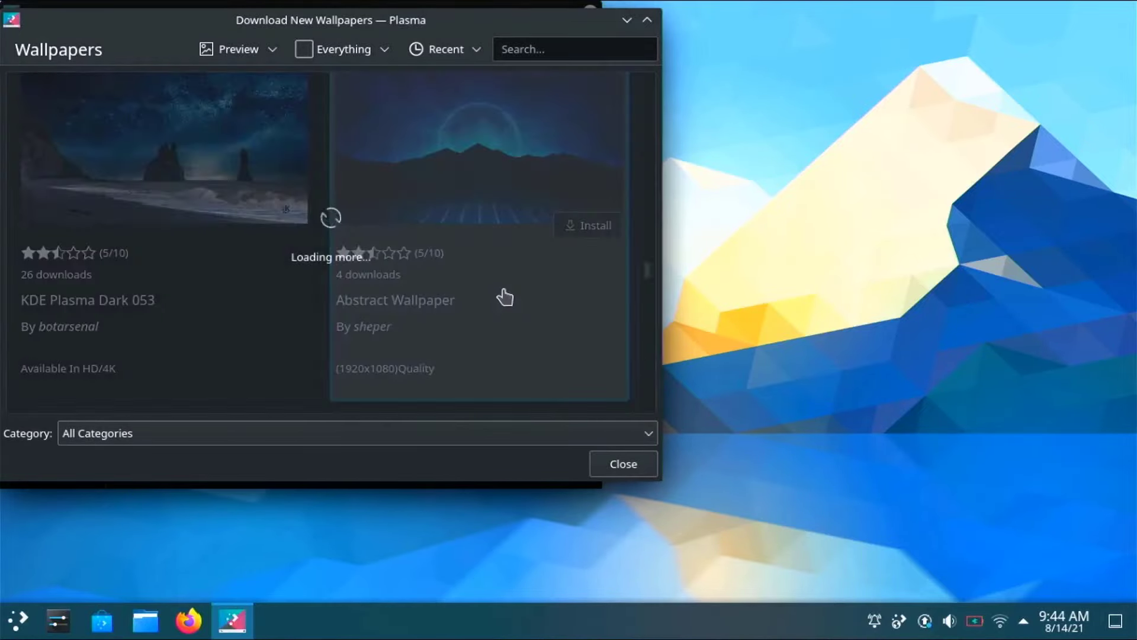
pyautogui.scroll(-10, 181, 331)
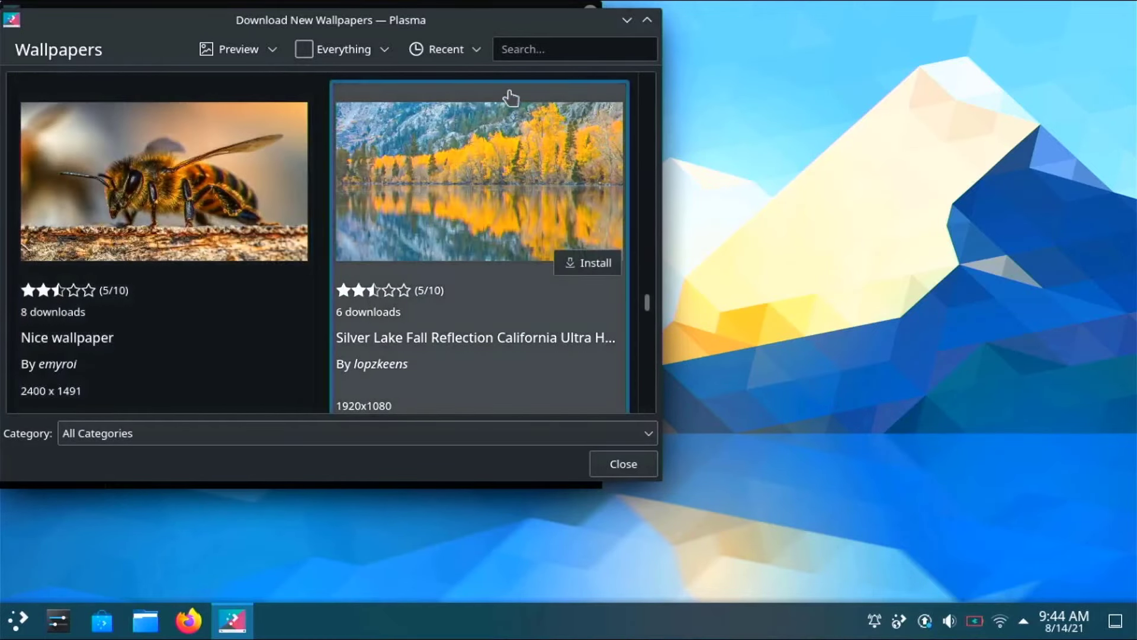
# Choose the blue moon-over-mountains image as wallpaper, apply it and close the settings
pyautogui.click(607, 468)
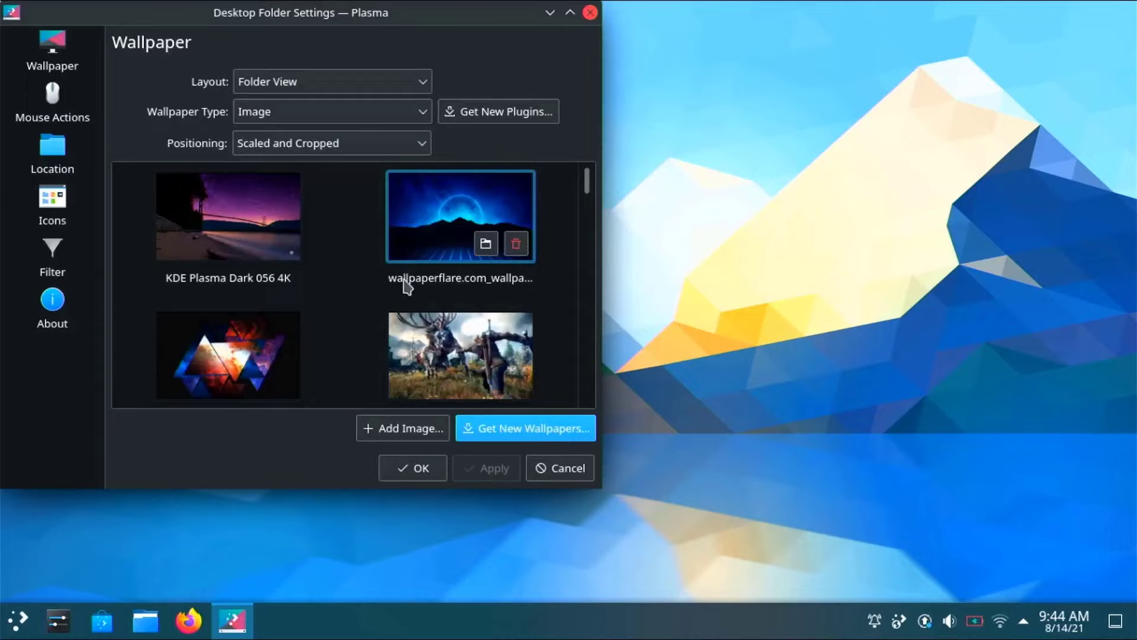
pyautogui.click(419, 252)
pyautogui.click(481, 478)
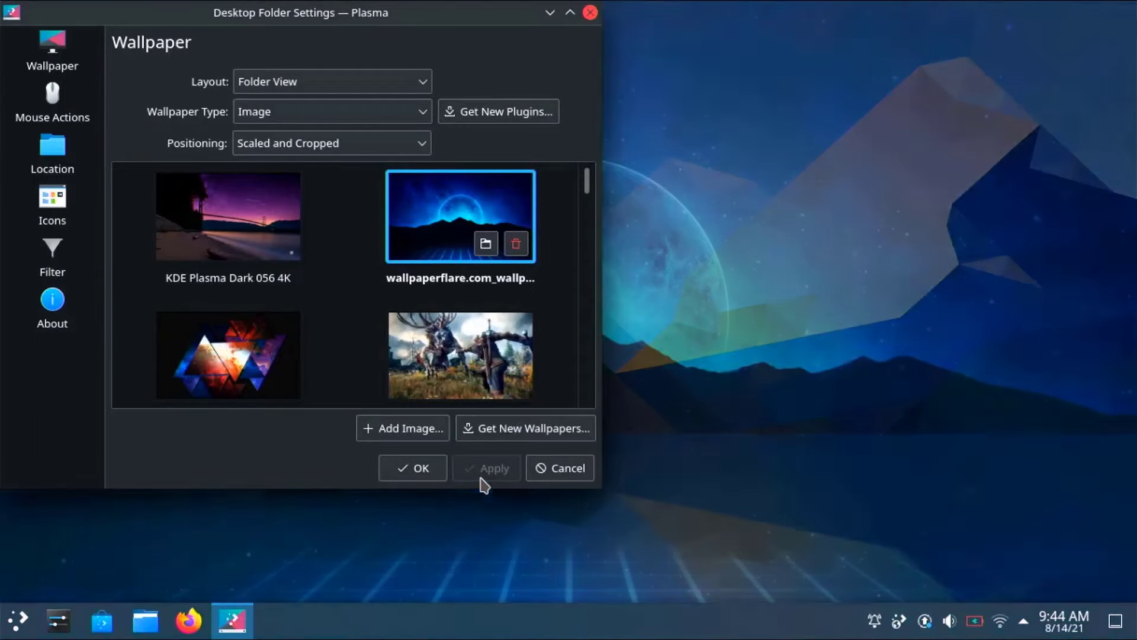
pyautogui.click(426, 473)
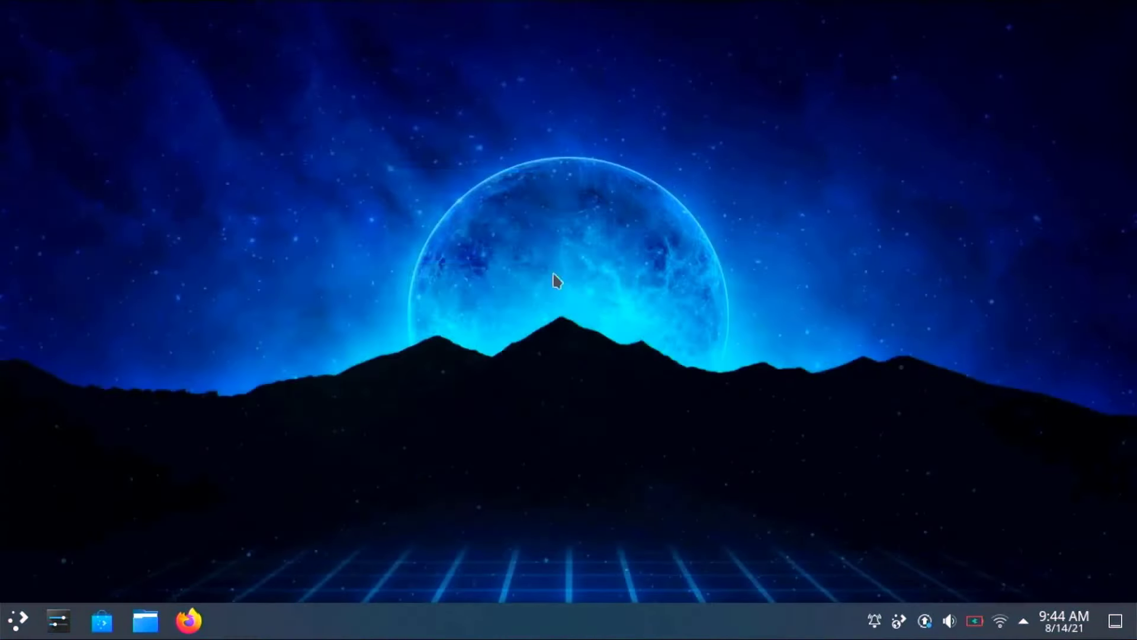
pyautogui.click(138, 623)
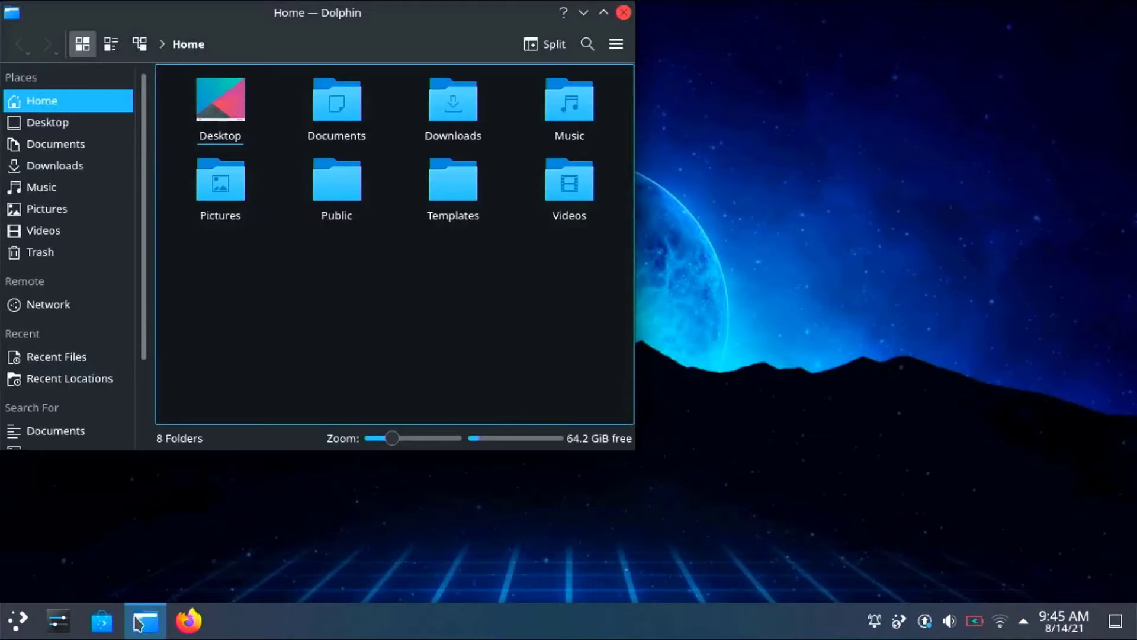
pyautogui.moveTo(449, 13); pyautogui.dragTo(643, 103)
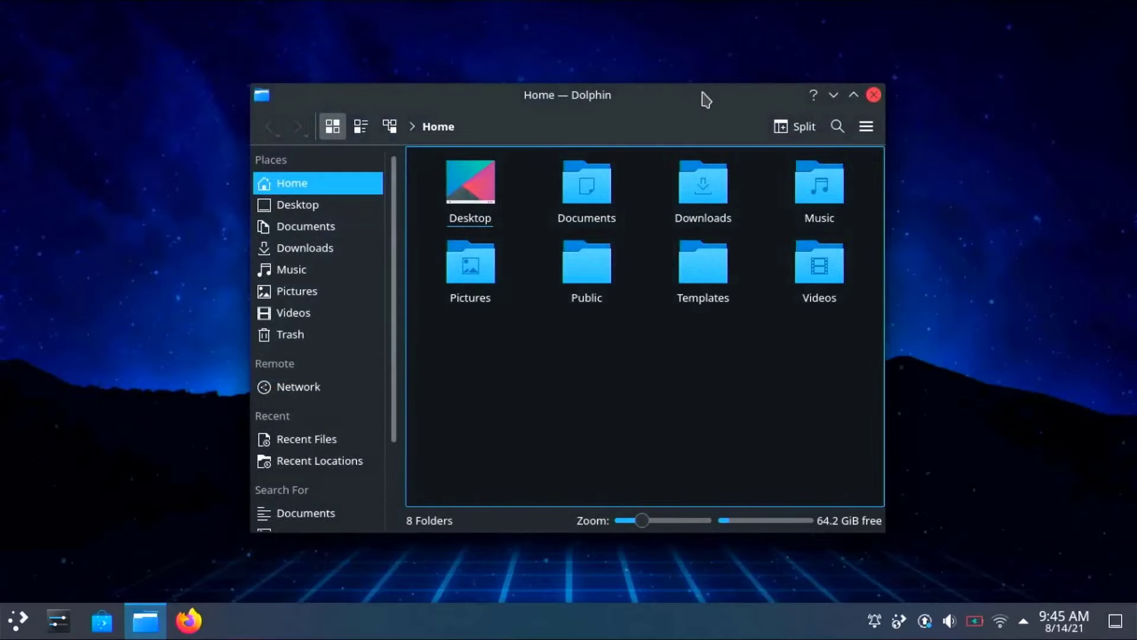
pyautogui.click(874, 95)
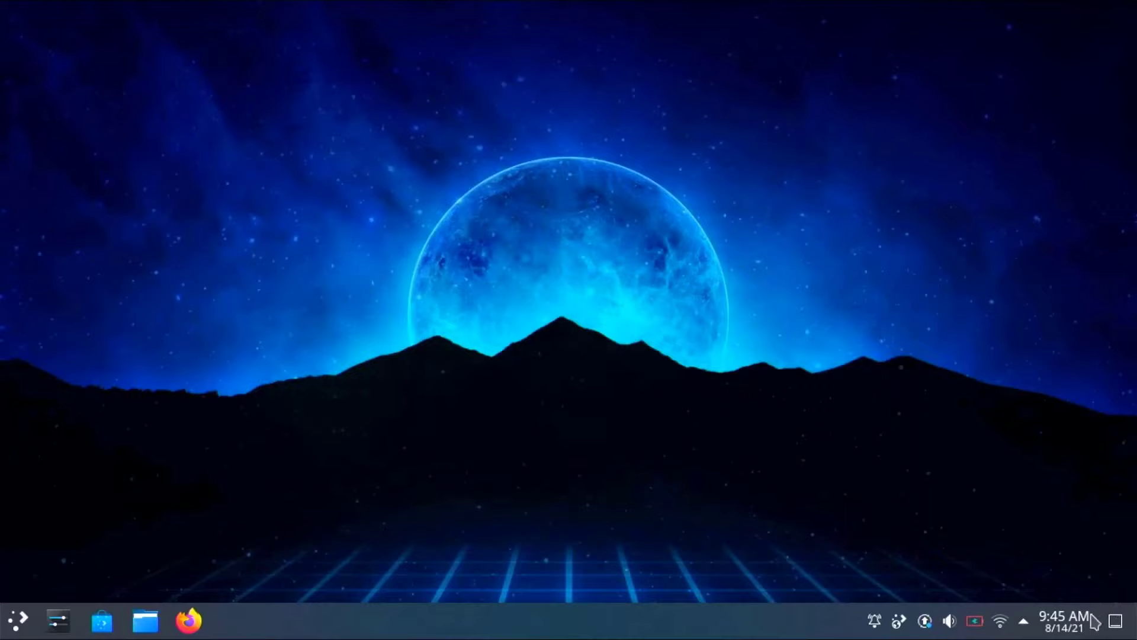
pyautogui.click(1066, 628)
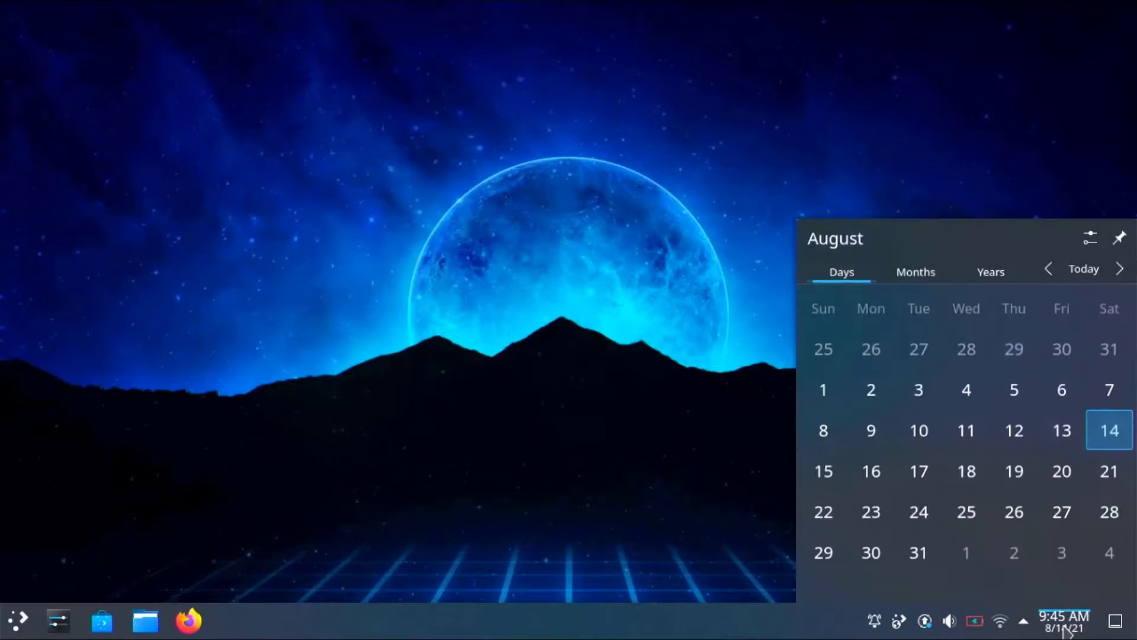
pyautogui.click(1045, 627)
pyautogui.click(1024, 622)
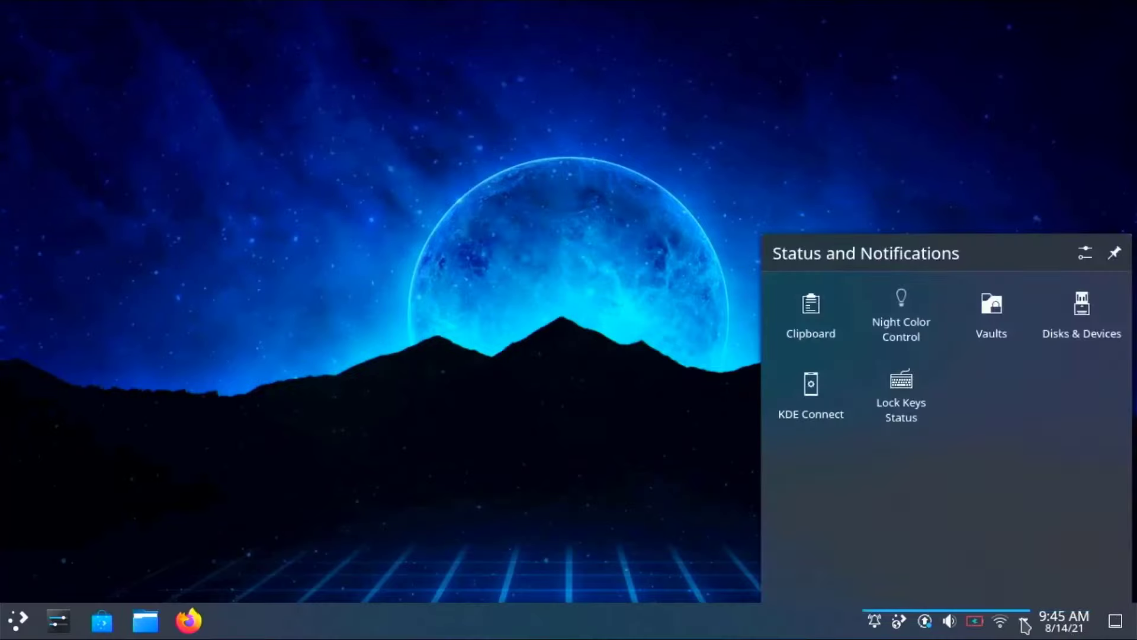
pyautogui.click(1024, 621)
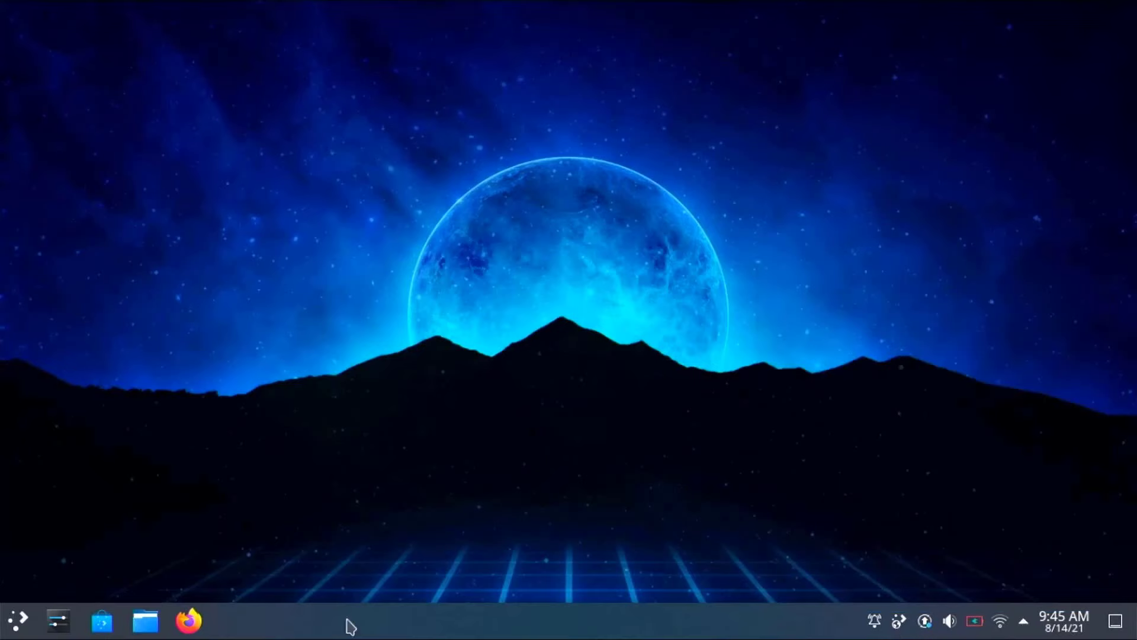
# Choose Shut Down from the Application Launcher to start the 30-second shutdown countdown
pyautogui.click(4, 631)
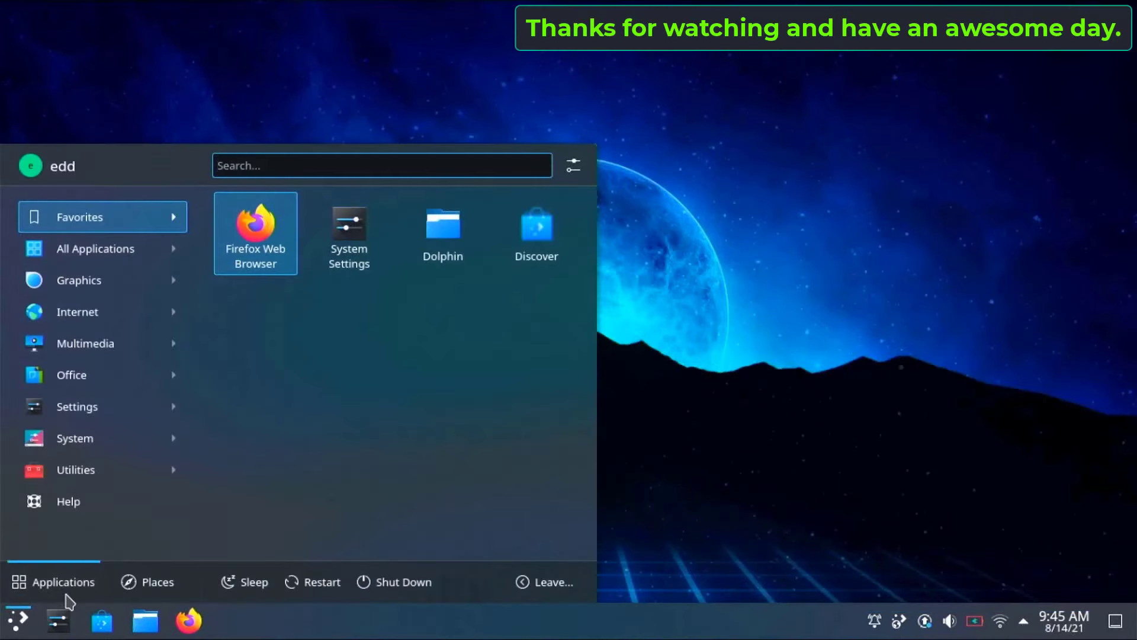
pyautogui.click(424, 587)
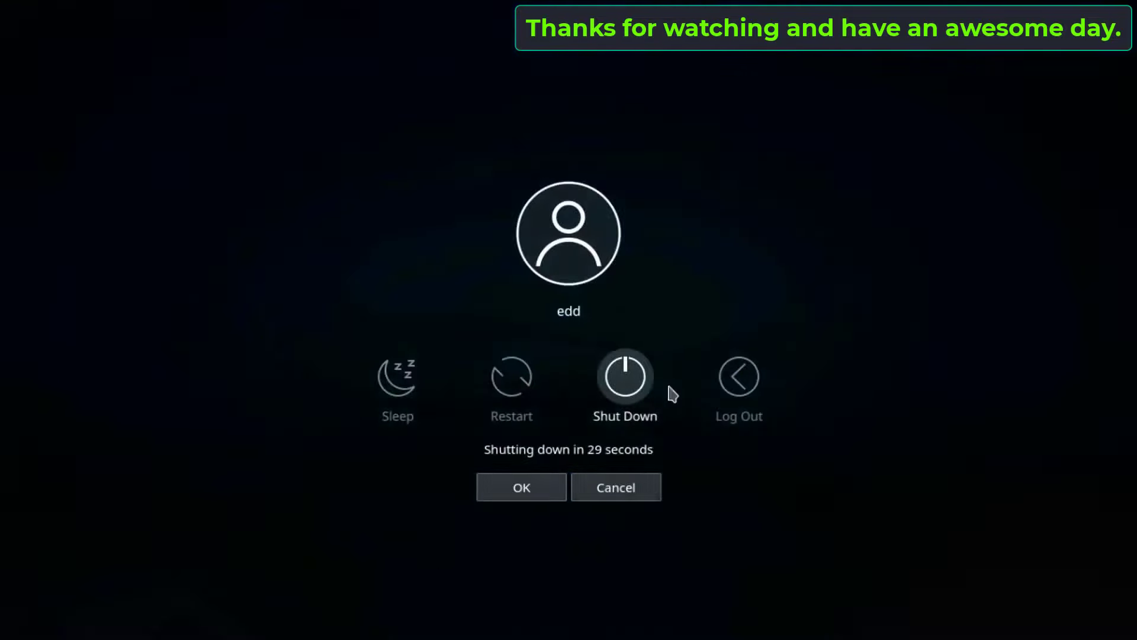